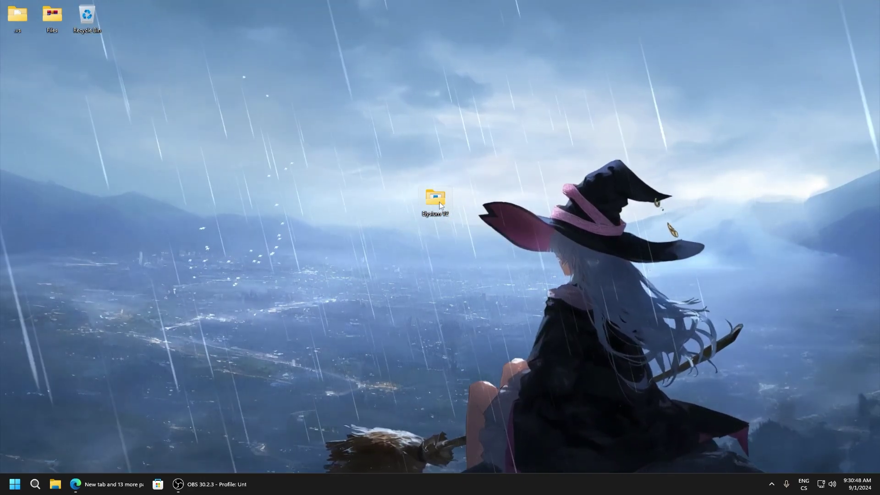
- Open the Elysium V2 folder, run Elysium V2.exe as administrator and continue past the .NET Framework error
{"action": "double_click", "coordinate": [439, 202]}
{"action": "left_click_drag", "start_coordinate": [440, 95], "coordinate": [453, 74]}
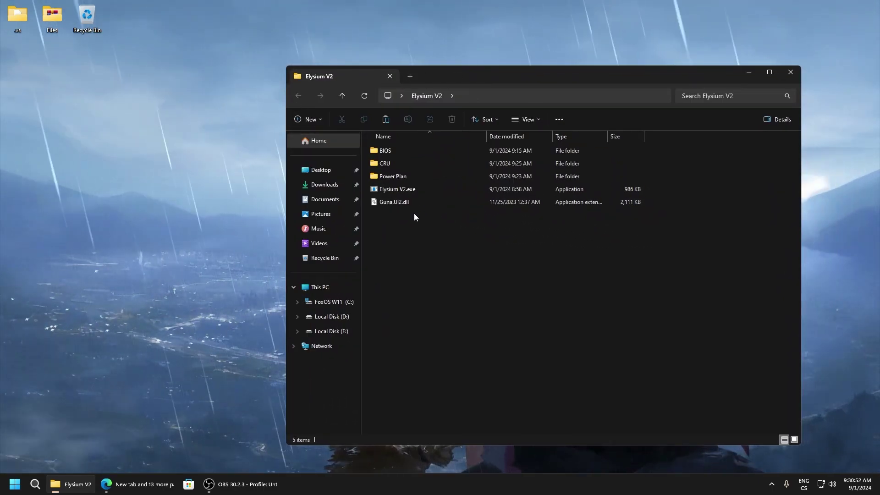
{"action": "double_click", "coordinate": [405, 190]}
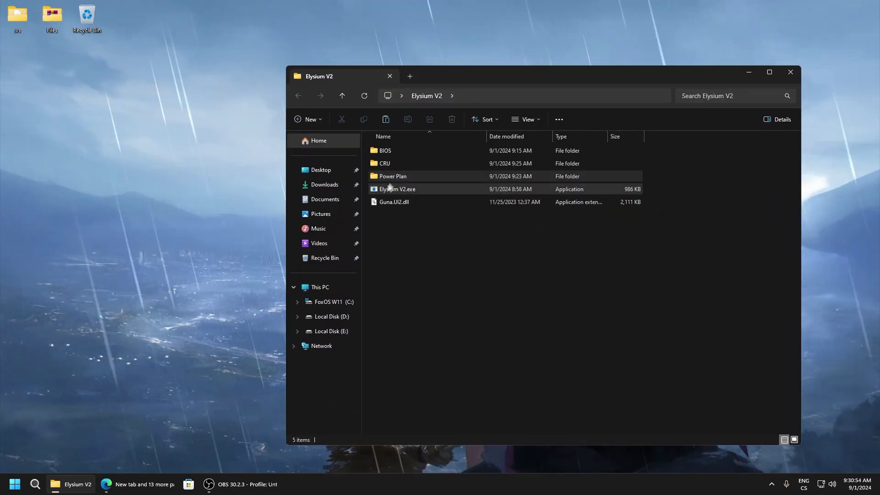
{"action": "right_click", "coordinate": [403, 191]}
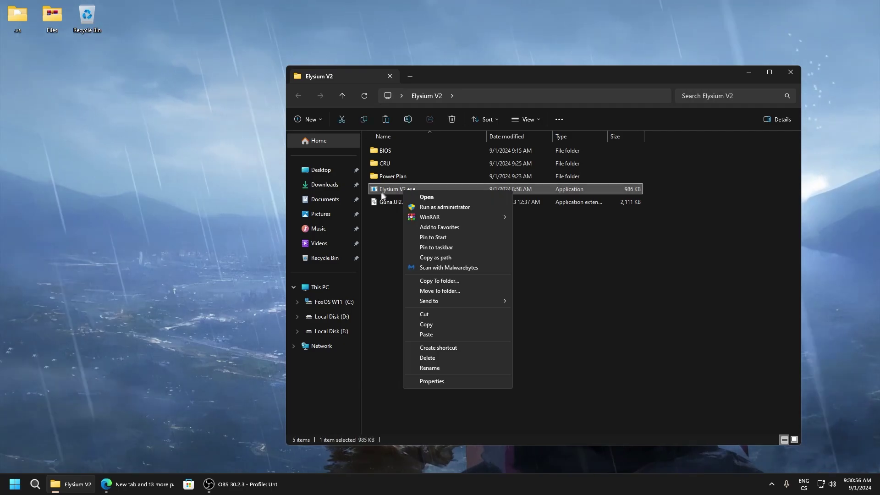
{"action": "left_click", "coordinate": [439, 205]}
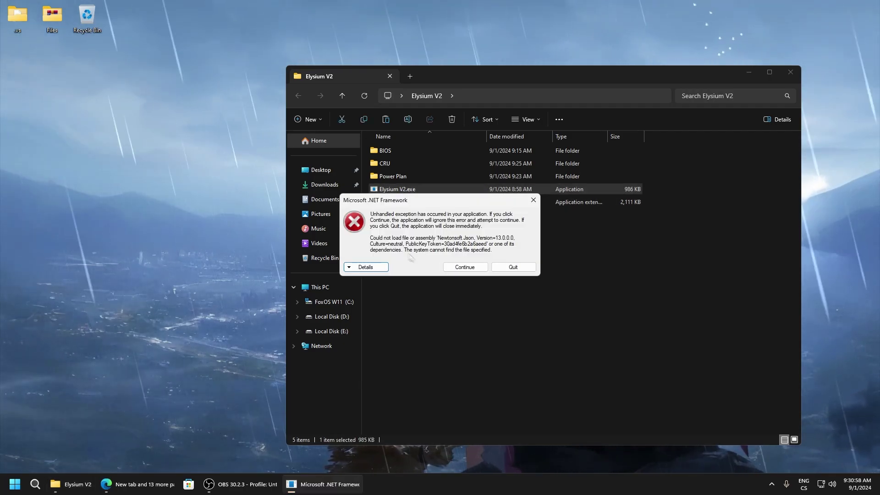
{"action": "left_click", "coordinate": [460, 269]}
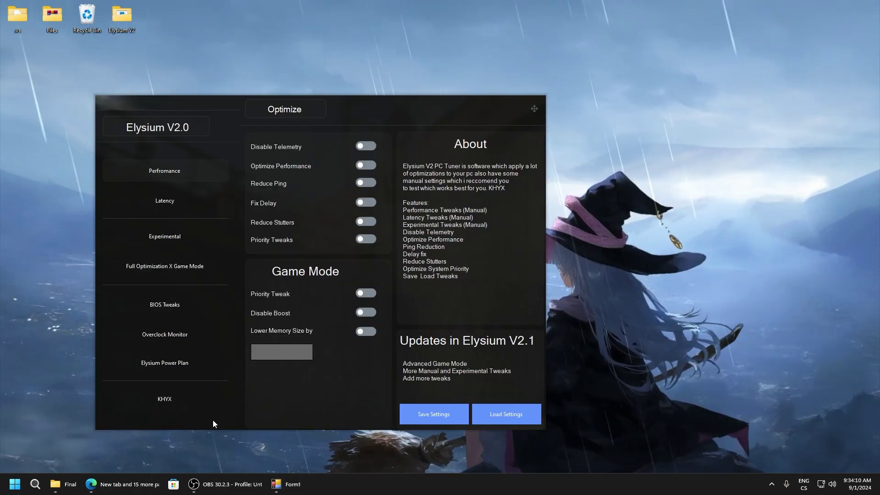
- Reposition the Elysium window and look over the Performance and Full Optimization X Game Mode pages
{"action": "left_click_drag", "start_coordinate": [212, 419], "coordinate": [353, 385]}
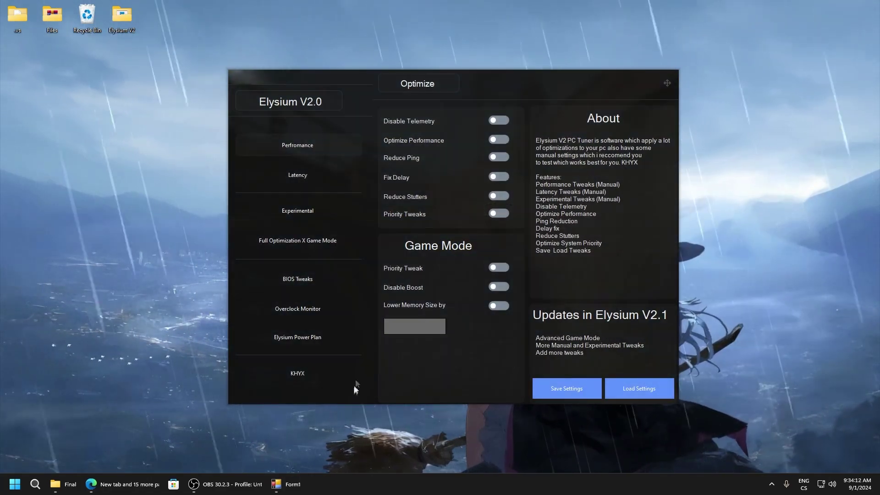
{"action": "left_click", "coordinate": [298, 145]}
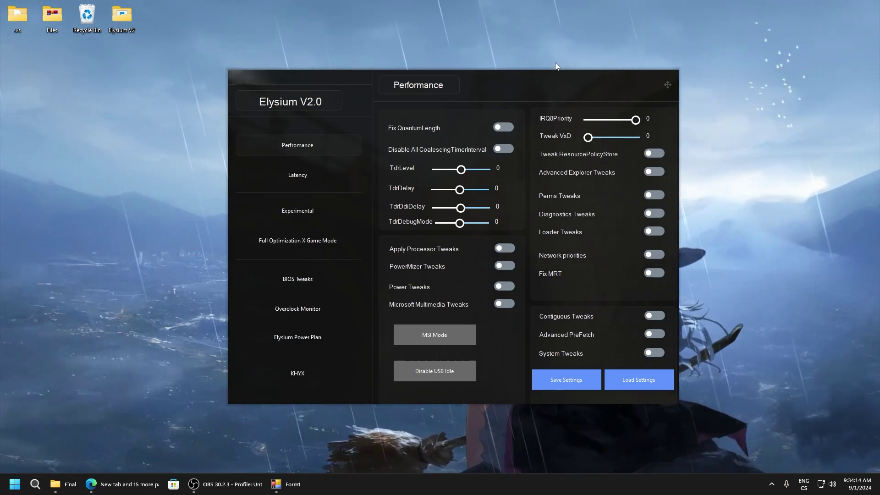
{"action": "left_click", "coordinate": [298, 240]}
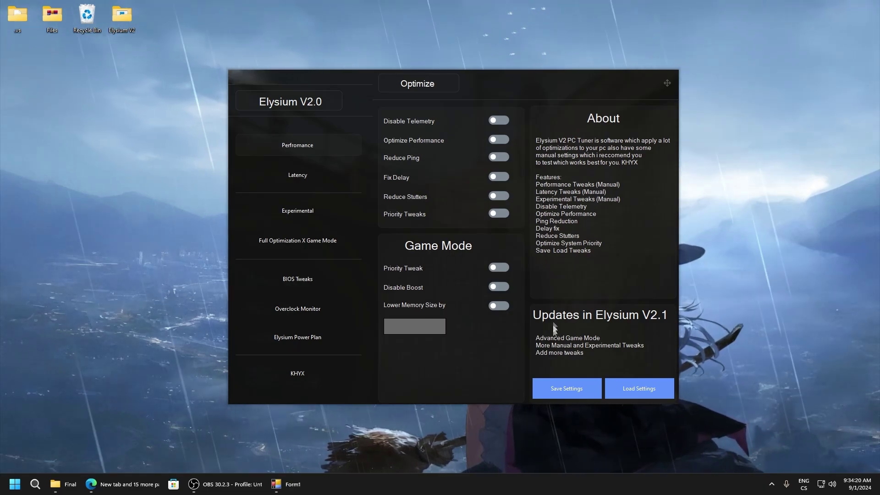
- On the Performance page, enable Fix QuantumLength and Disable All CoalescingTimerInterval, and set TdrLevel, TdrDelay, TdrDdiDelay and TdrDebugMode to 0
{"action": "left_click", "coordinate": [297, 145]}
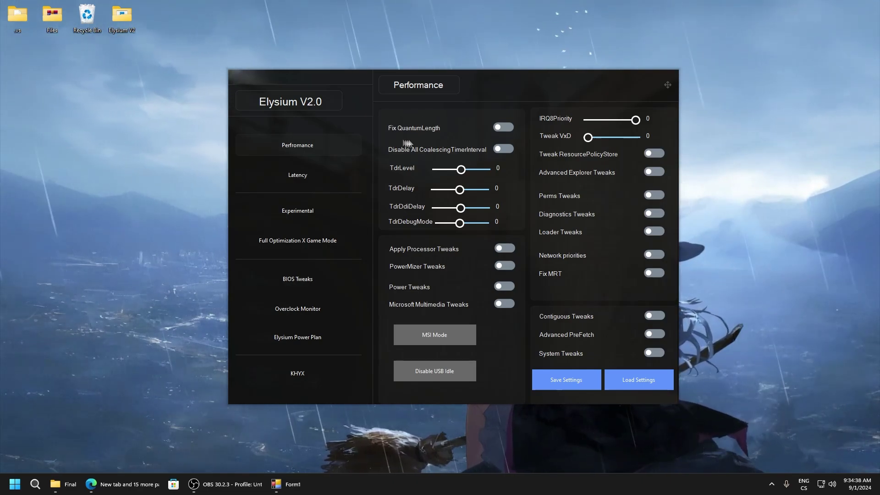
{"action": "left_click", "coordinate": [509, 129]}
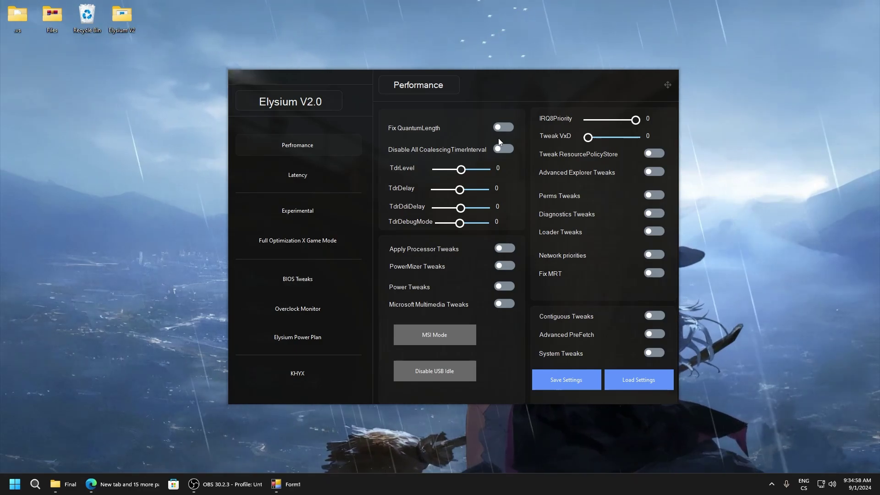
{"action": "left_click", "coordinate": [503, 128]}
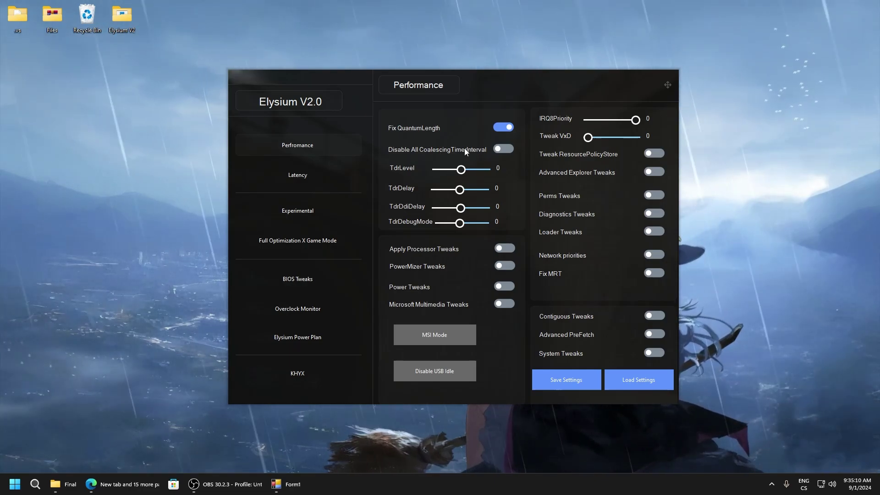
{"action": "left_click_drag", "start_coordinate": [398, 120], "coordinate": [391, 122]}
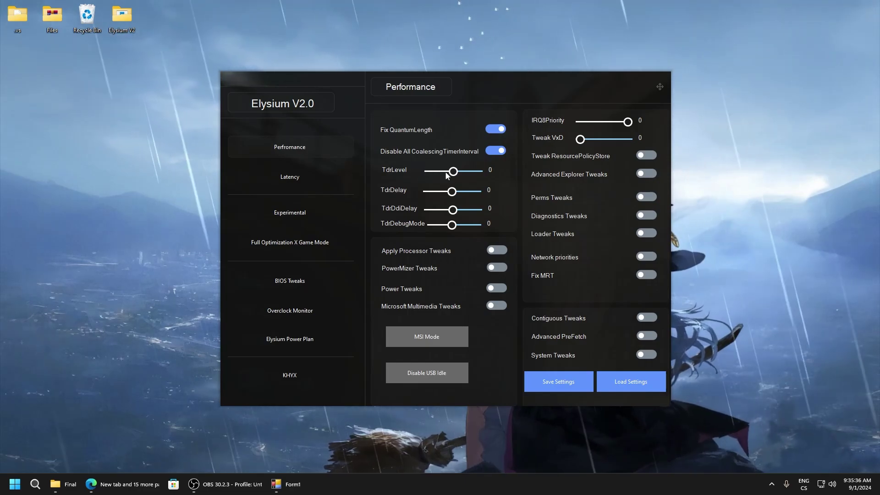
{"action": "left_click_drag", "start_coordinate": [449, 171], "coordinate": [428, 225]}
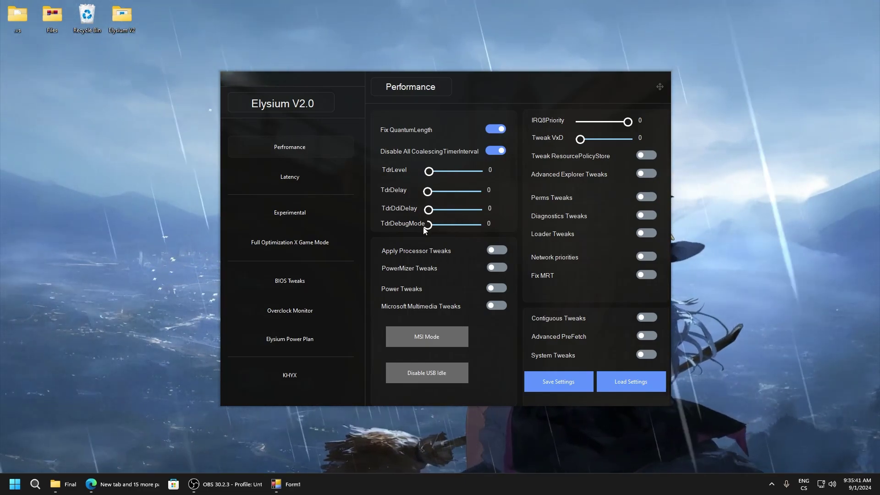
- Enable Apply Processor Tweaks, PowerMizer Tweaks, Power Tweaks and Microsoft Multimedia Tweaks on the Performance page
{"action": "left_click", "coordinate": [497, 250]}
{"action": "left_click", "coordinate": [497, 268]}
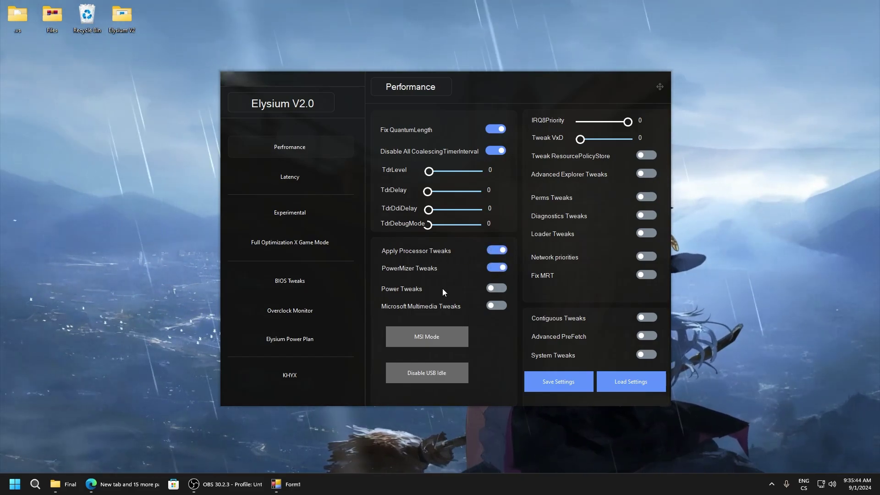
{"action": "left_click", "coordinate": [498, 291]}
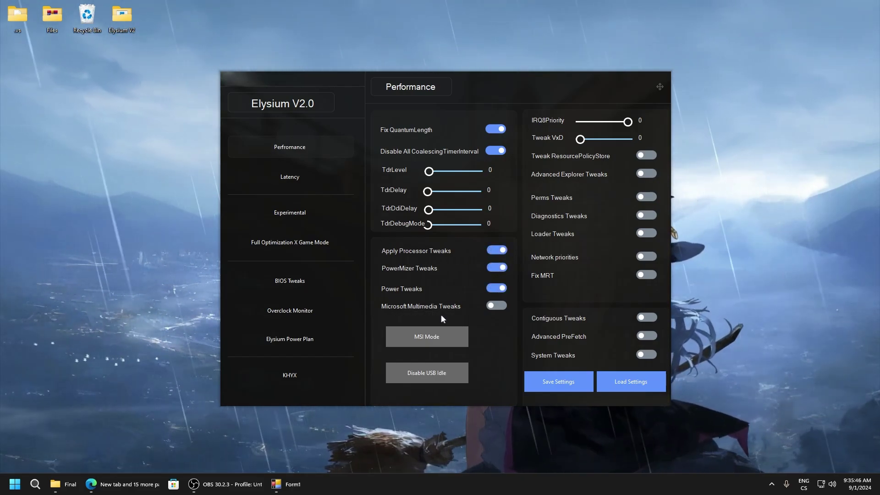
{"action": "left_click", "coordinate": [503, 305]}
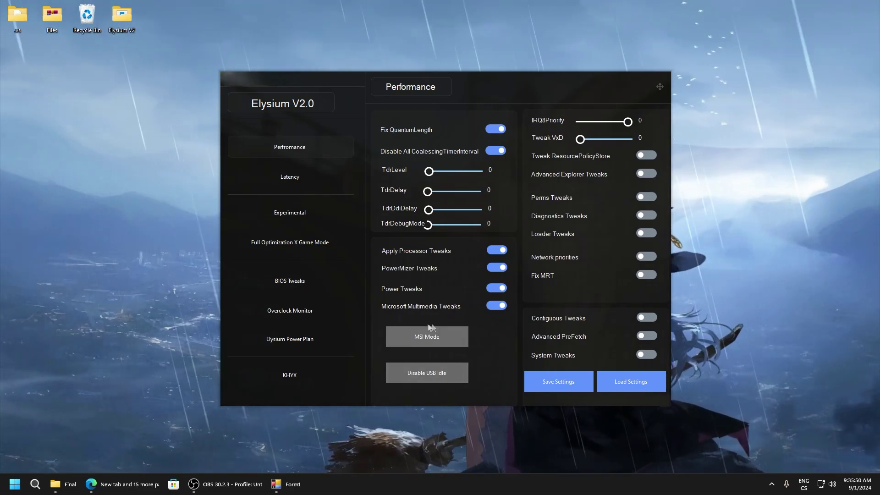
- Apply MSI Mode and run the generated msi.bat from the C: drive as administrator
{"action": "left_click", "coordinate": [416, 336]}
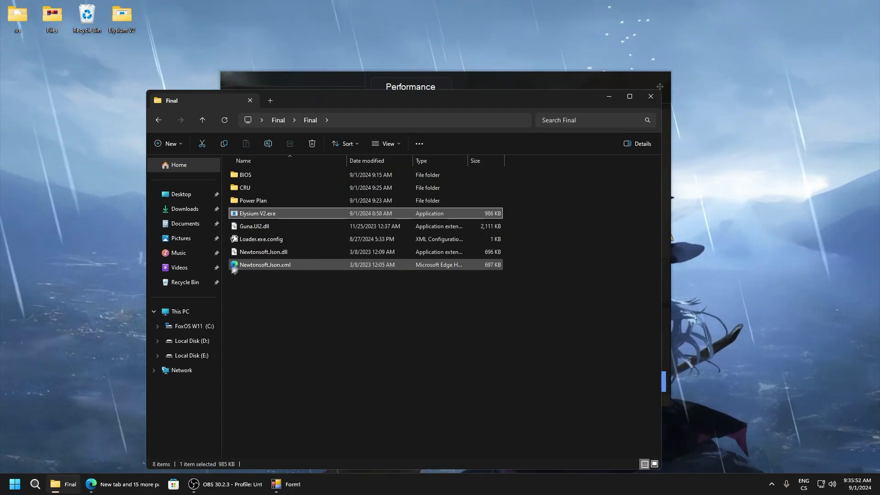
{"action": "left_click", "coordinate": [190, 326]}
{"action": "left_click_drag", "start_coordinate": [299, 102], "coordinate": [760, 72]}
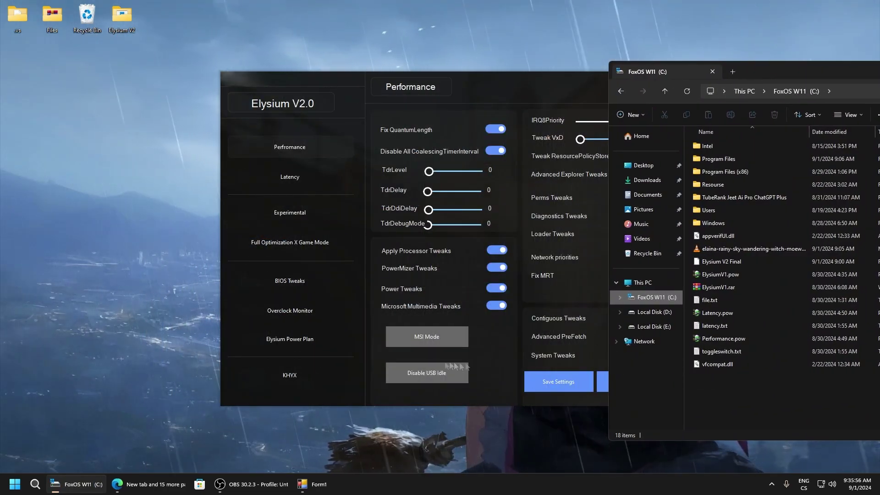
{"action": "left_click", "coordinate": [411, 345]}
{"action": "left_click", "coordinate": [733, 398]}
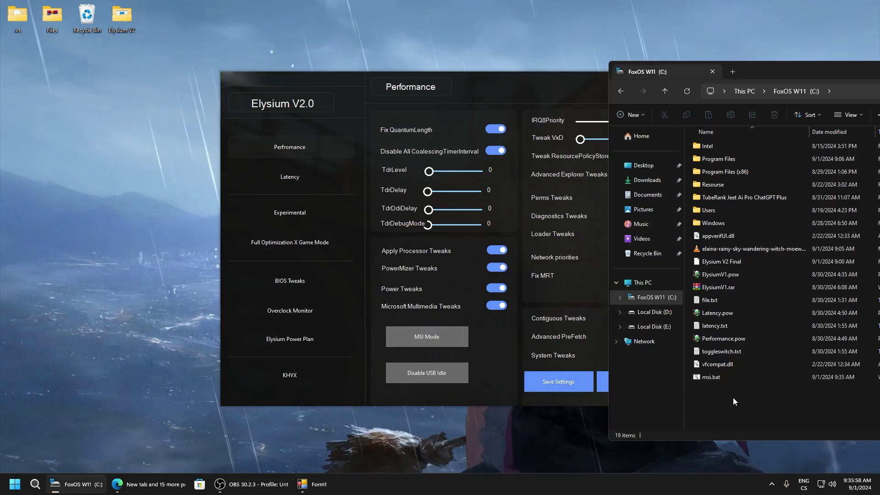
{"action": "right_click", "coordinate": [708, 379]}
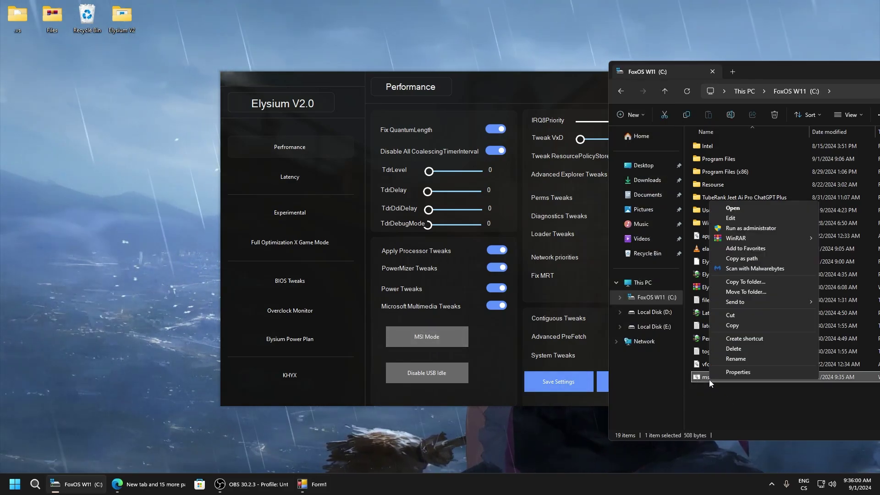
{"action": "left_click", "coordinate": [749, 233]}
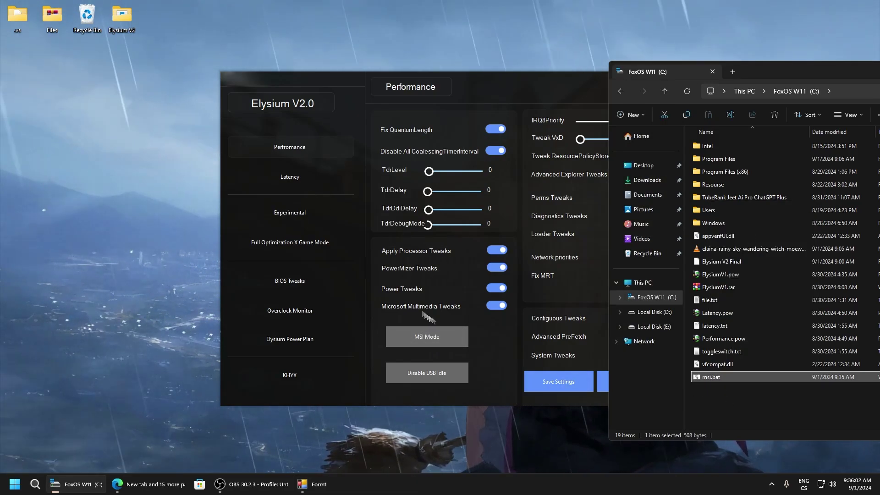
- Apply Disable USB Idle, run the generated usb.bat from the C: drive as administrator, and close the File Explorer window
{"action": "left_click", "coordinate": [419, 378]}
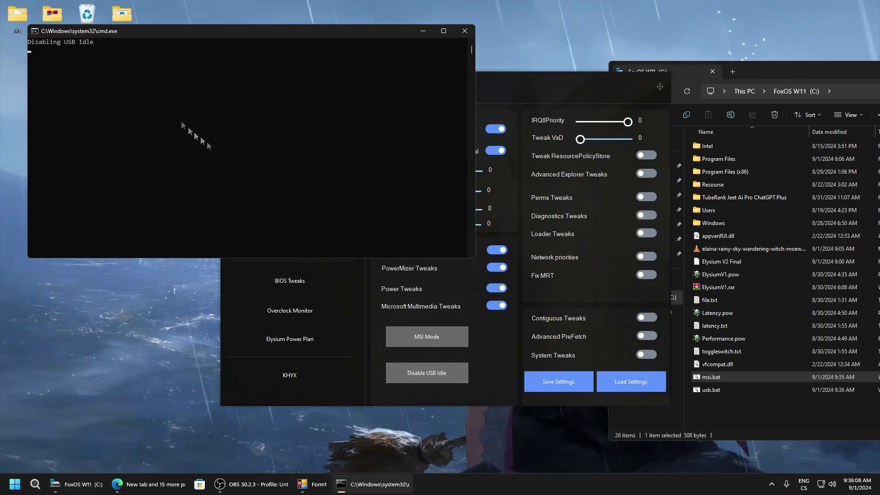
{"action": "right_click", "coordinate": [703, 393]}
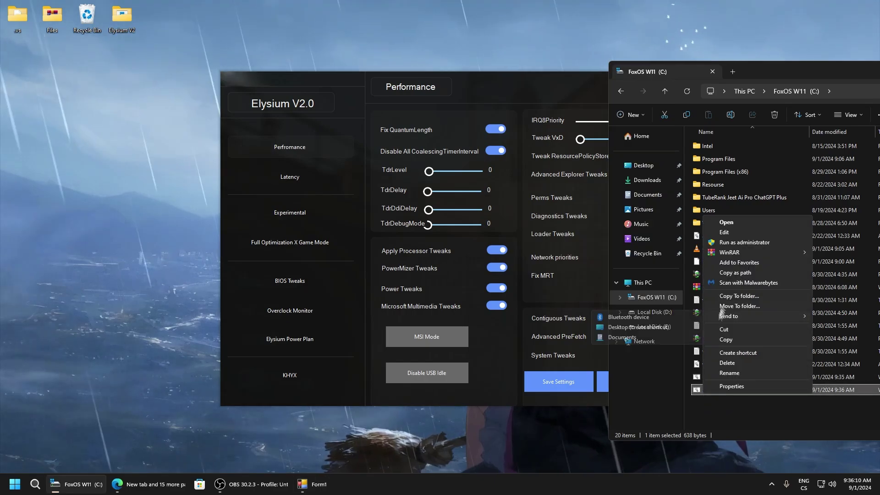
{"action": "left_click", "coordinate": [727, 242]}
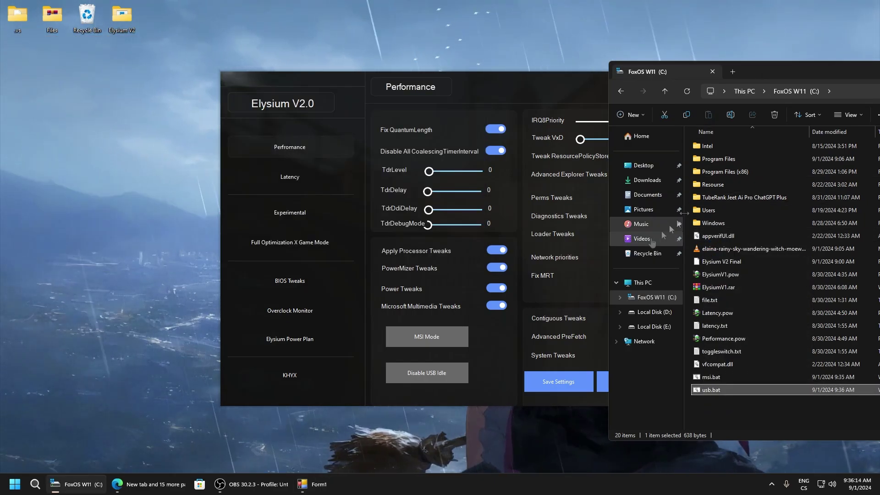
{"action": "left_click_drag", "start_coordinate": [820, 71], "coordinate": [412, 104]}
{"action": "left_click", "coordinate": [695, 104]}
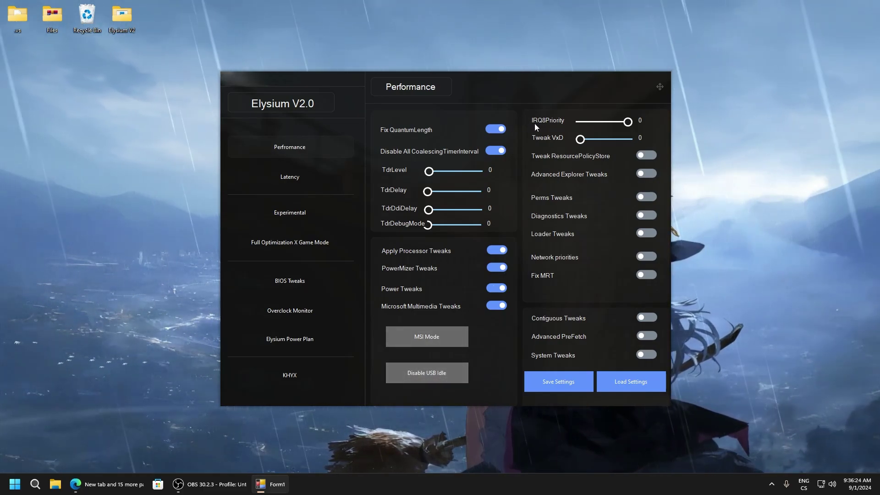
- Set IRQ8Priority and Tweak VxD to 1 and enable the ResourcePolicyStore, Advanced Explorer, Perms, Diagnostics, Loader, Network priorities and Fix MRT tweaks
{"action": "left_click_drag", "start_coordinate": [627, 122], "coordinate": [590, 140]}
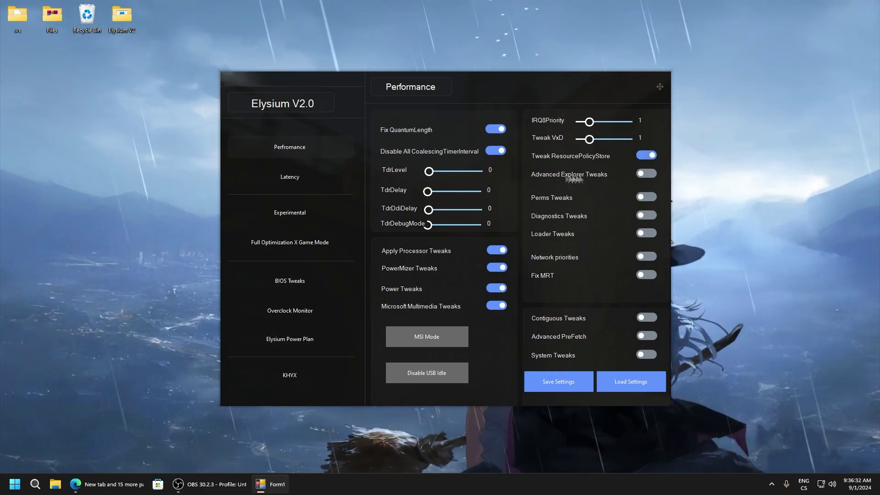
{"action": "left_click", "coordinate": [646, 197]}
{"action": "left_click", "coordinate": [646, 216]}
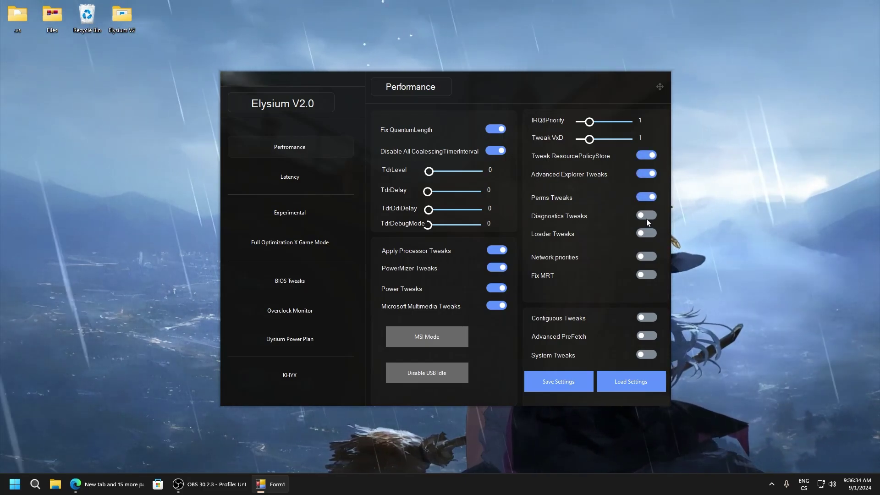
{"action": "left_click", "coordinate": [646, 233]}
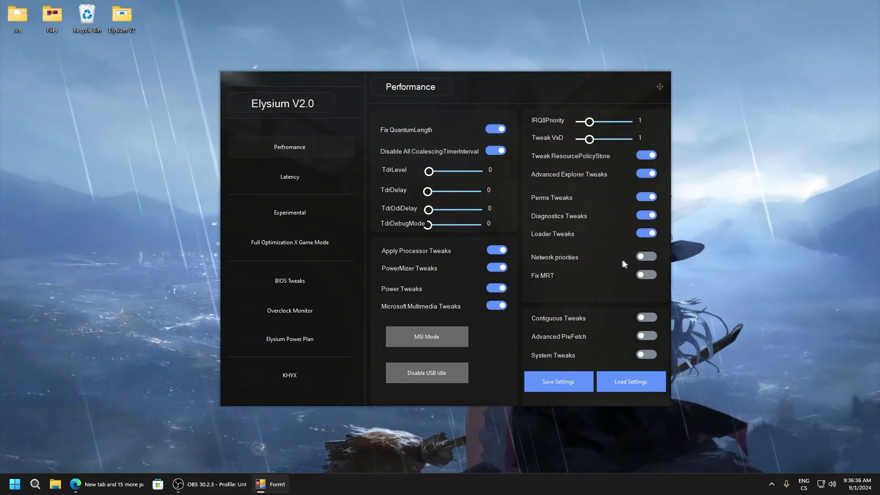
{"action": "left_click", "coordinate": [647, 256]}
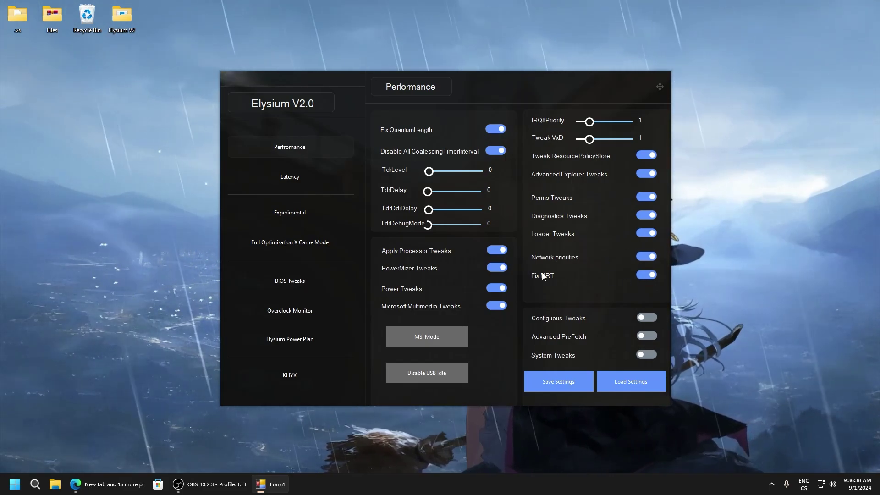
- Enable Contiguous Tweaks, Advanced PreFetch and System Tweaks on the Performance page
{"action": "left_click", "coordinate": [647, 317]}
{"action": "left_click", "coordinate": [649, 338]}
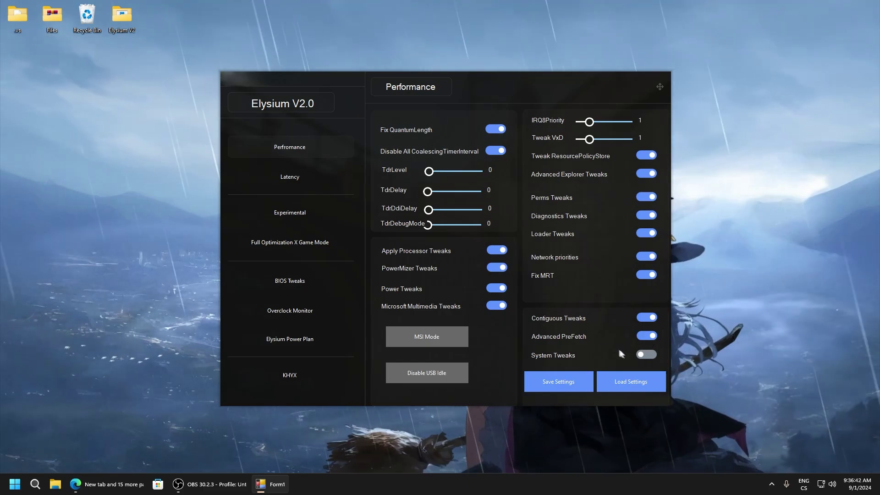
{"action": "left_click", "coordinate": [646, 354]}
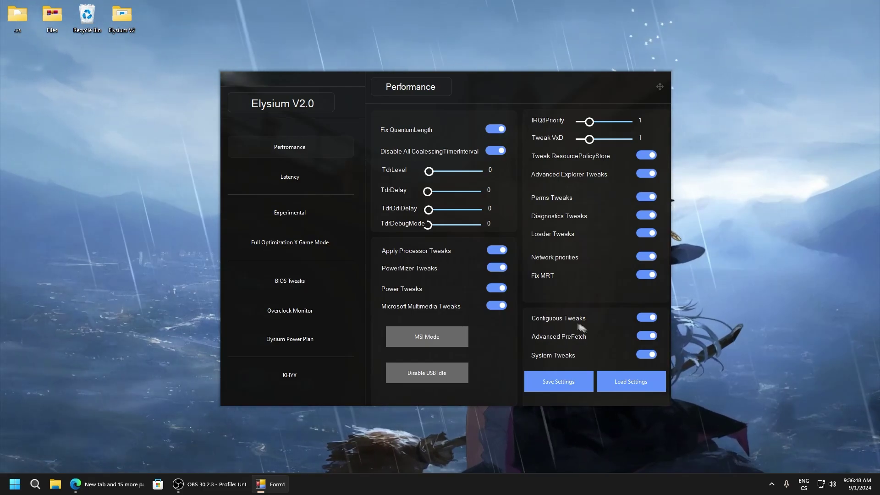
- On the Latency page, set LMT to 2500, Clock Rate to 0, SystemInterval to 1, DebugPollInterval to 1000 and LatencyPriority to 3
{"action": "left_click", "coordinate": [294, 176]}
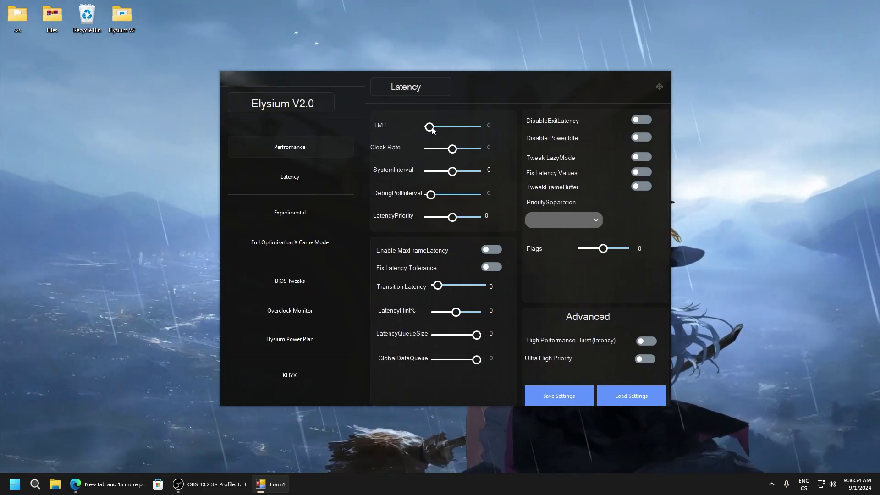
{"action": "left_click_drag", "start_coordinate": [433, 127], "coordinate": [483, 122]}
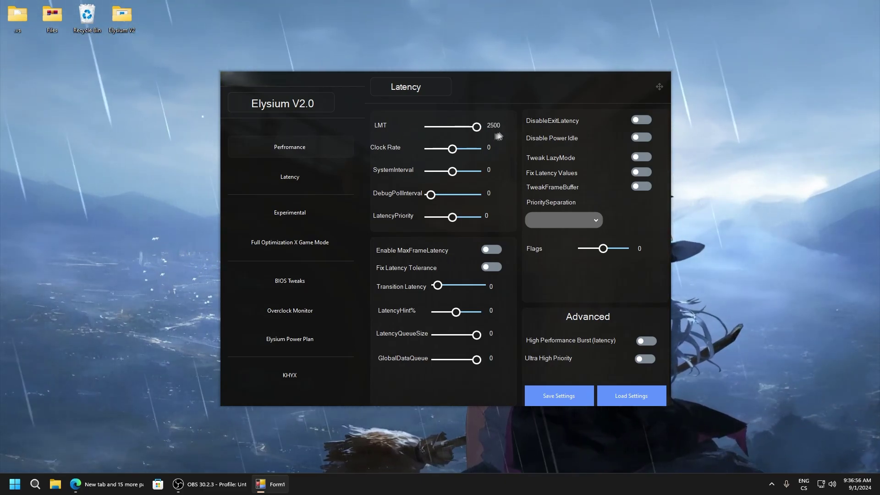
{"action": "left_click_drag", "start_coordinate": [455, 150], "coordinate": [424, 147]}
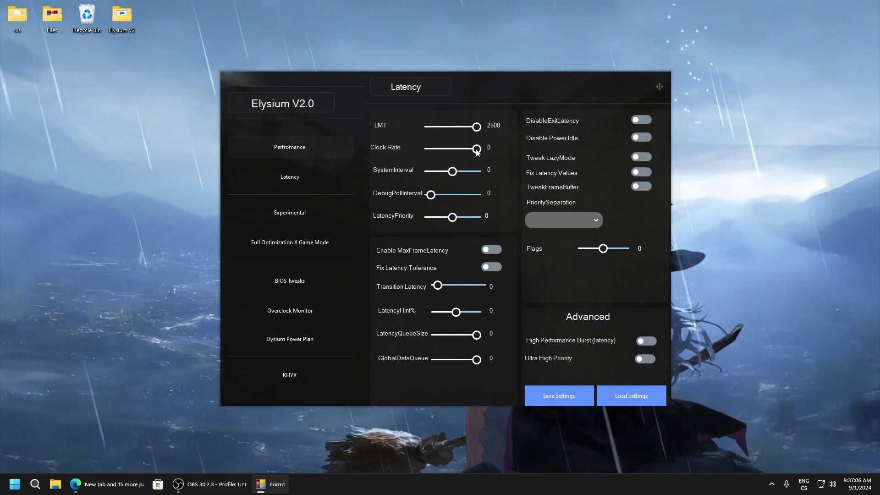
{"action": "left_click_drag", "start_coordinate": [476, 150], "coordinate": [415, 158]}
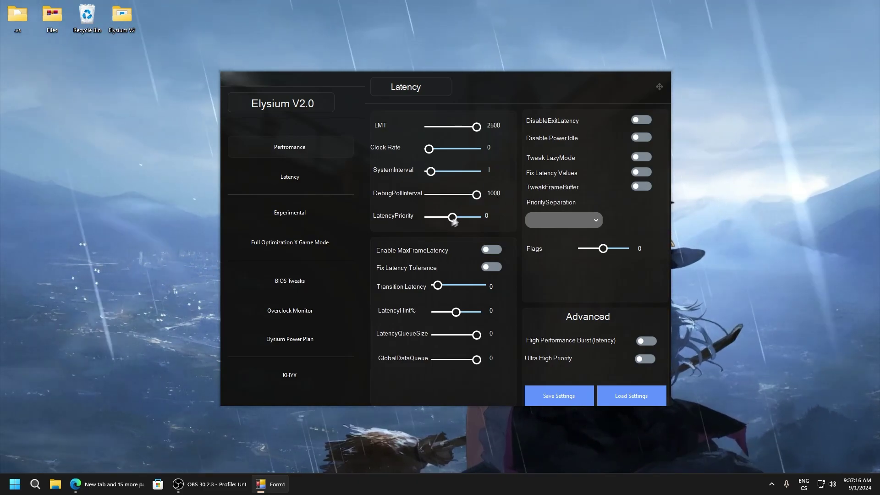
{"action": "left_click_drag", "start_coordinate": [453, 217], "coordinate": [447, 218]}
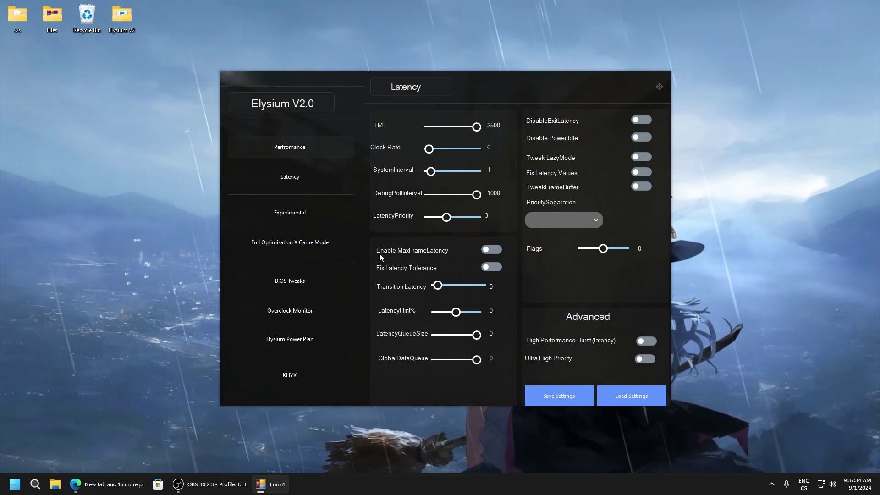
- Enable MaxFrameLatency and Fix Latency Tolerance, and set Transition Latency to 5, LatencyHint% to 100, LatencyQueueSize to 32 and GlobalDataQueue to 20
{"action": "left_click", "coordinate": [490, 249]}
{"action": "left_click", "coordinate": [492, 267]}
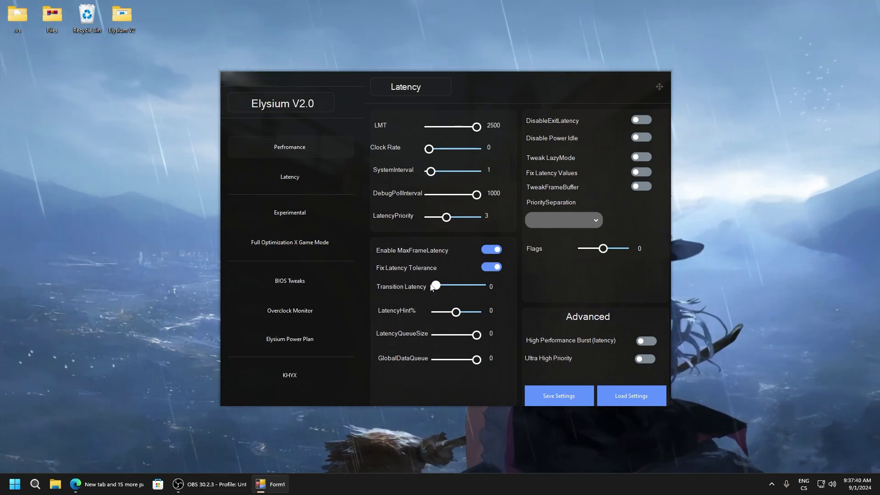
{"action": "key", "text": "Right"}
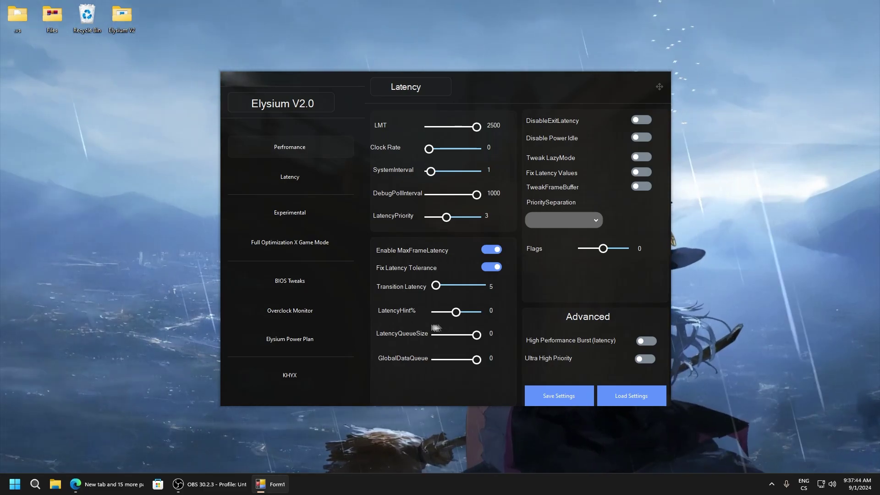
{"action": "left_click_drag", "start_coordinate": [456, 312], "coordinate": [481, 312]}
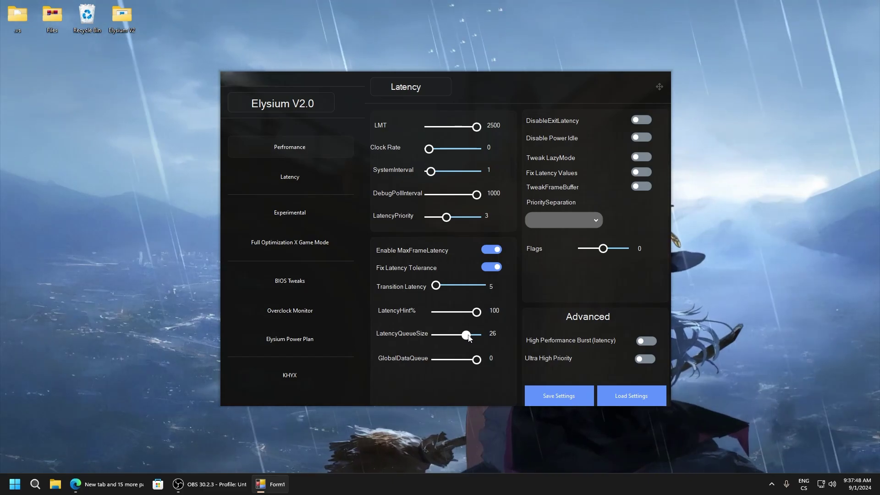
{"action": "mouse_move", "coordinate": [469, 338]}
{"action": "left_mouse_down"}
{"action": "mouse_move", "coordinate": [477, 338]}
{"action": "mouse_move", "coordinate": [456, 338]}
{"action": "left_mouse_up"}
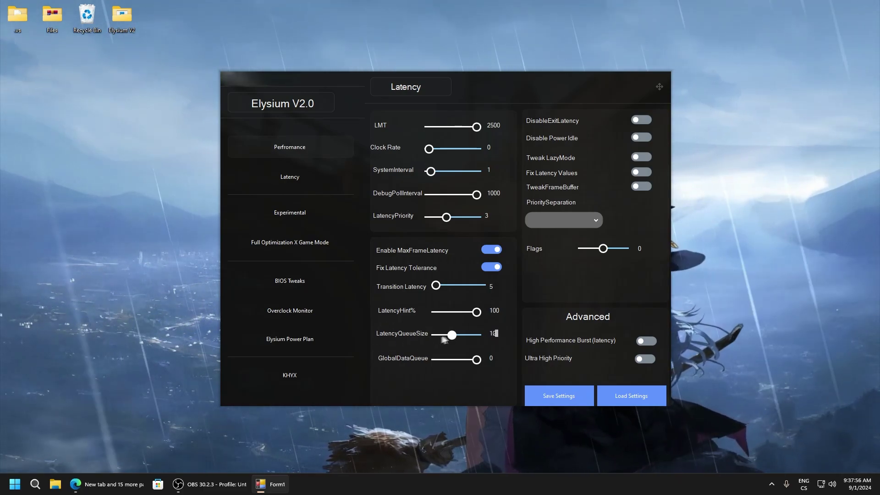
{"action": "left_click_drag", "start_coordinate": [455, 336], "coordinate": [472, 339]}
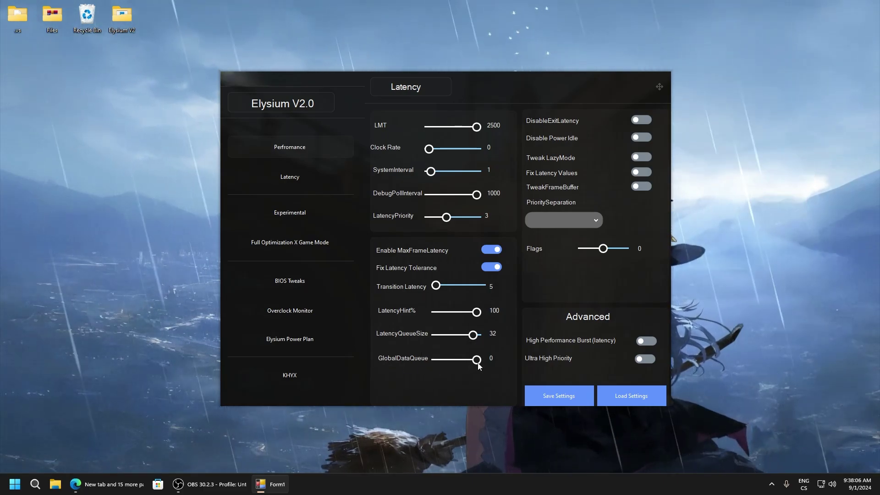
{"action": "left_click_drag", "start_coordinate": [476, 362], "coordinate": [483, 360]}
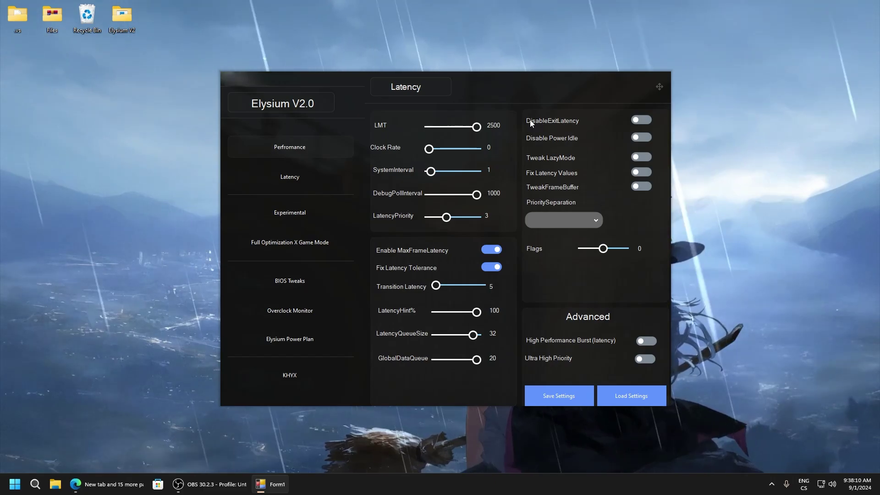
- Enable the DisableExitLatency, Disable Power Idle, Tweak LazyMode, Fix Latency Values and TweakFrameBuffer tweaks
{"action": "left_click", "coordinate": [644, 119]}
{"action": "left_click", "coordinate": [642, 137]}
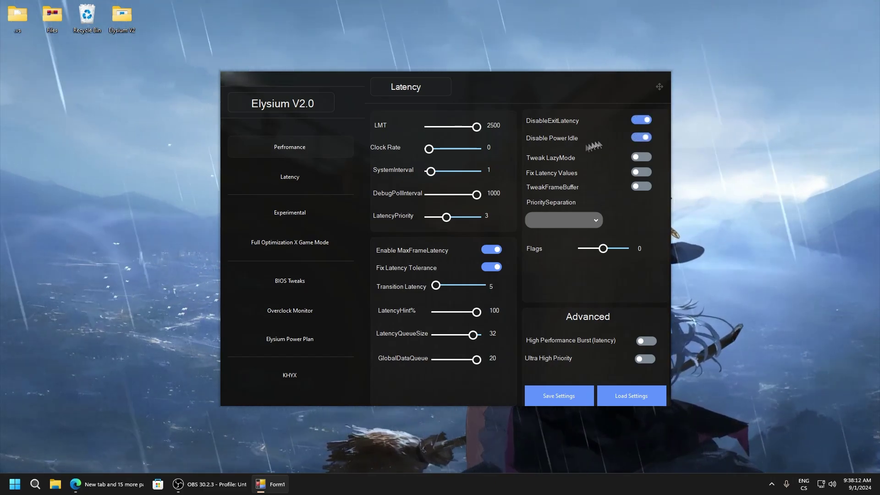
{"action": "left_click", "coordinate": [643, 158]}
{"action": "left_click", "coordinate": [642, 172]}
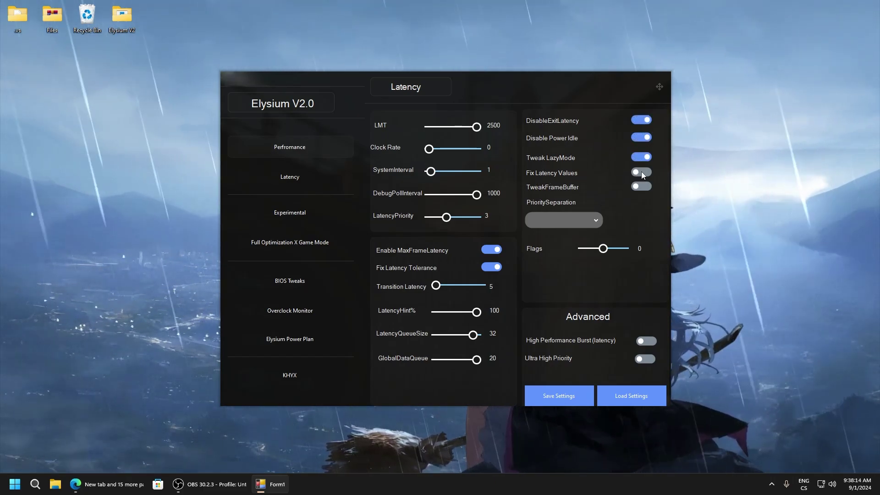
{"action": "left_click", "coordinate": [641, 186]}
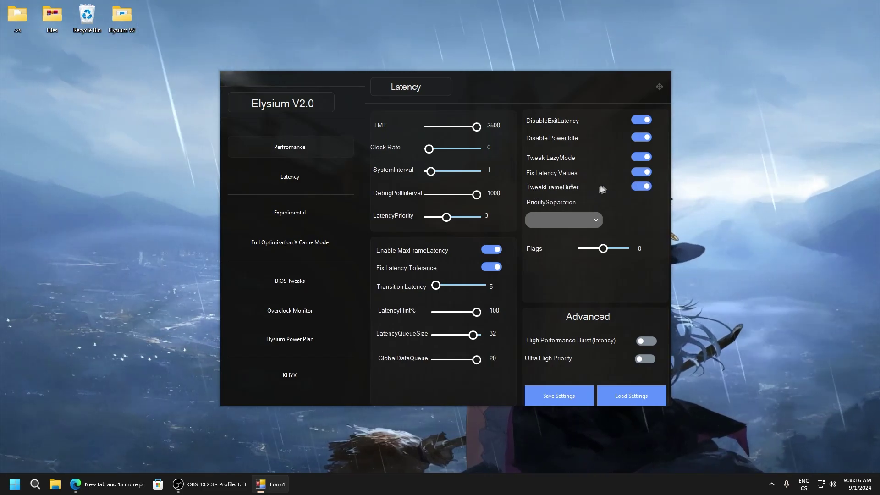
- Set PrioritySeparation to Performance and Flags to 0, and enable High Performance Burst and Ultra High Priority
{"action": "left_click", "coordinate": [587, 219]}
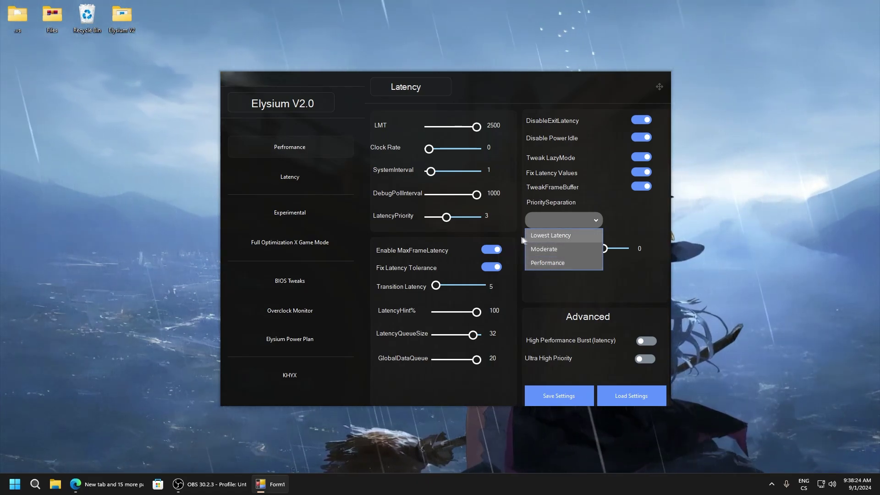
{"action": "left_click", "coordinate": [548, 225]}
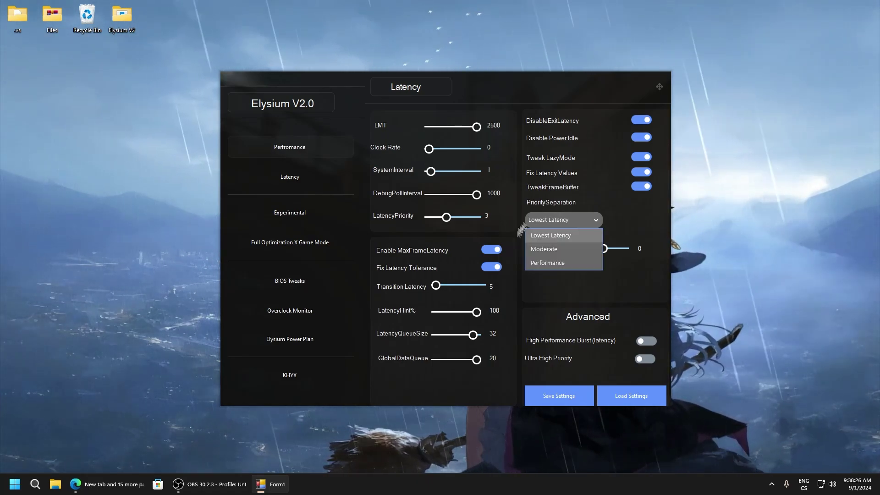
{"action": "left_click", "coordinate": [545, 261]}
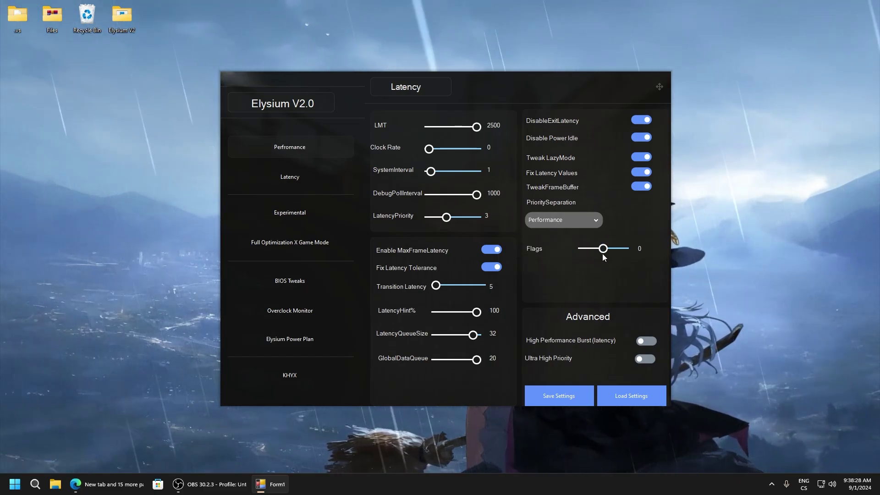
{"action": "left_click_drag", "start_coordinate": [603, 250], "coordinate": [571, 251]}
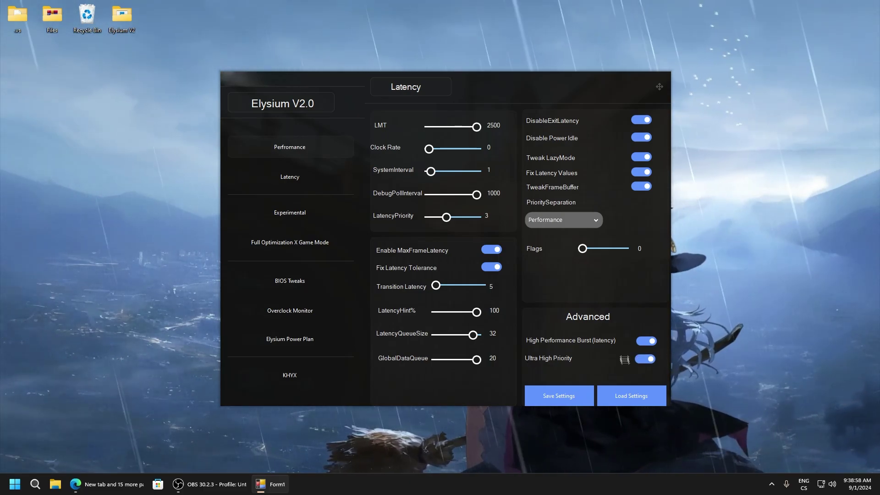
- On the Experimental page, set TcpipSize and PPM Size to 32, USBHUB Size to 16 and NetPowerIdle to 100, and enable ImplicitText
{"action": "left_click", "coordinate": [286, 213]}
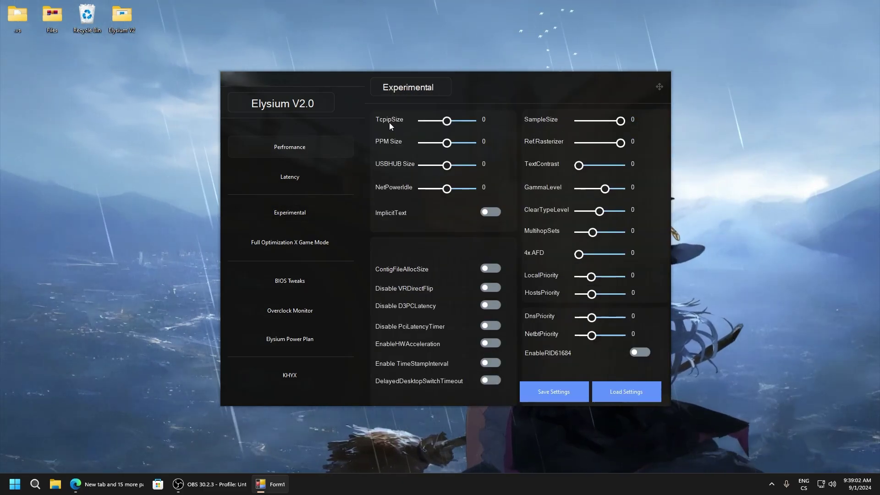
{"action": "left_click_drag", "start_coordinate": [473, 123], "coordinate": [452, 121]}
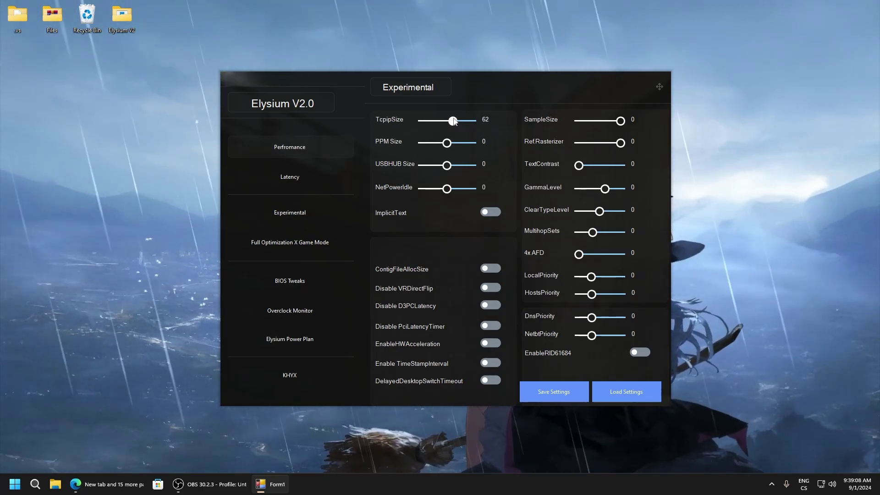
{"action": "left_click_drag", "start_coordinate": [452, 121], "coordinate": [438, 143]}
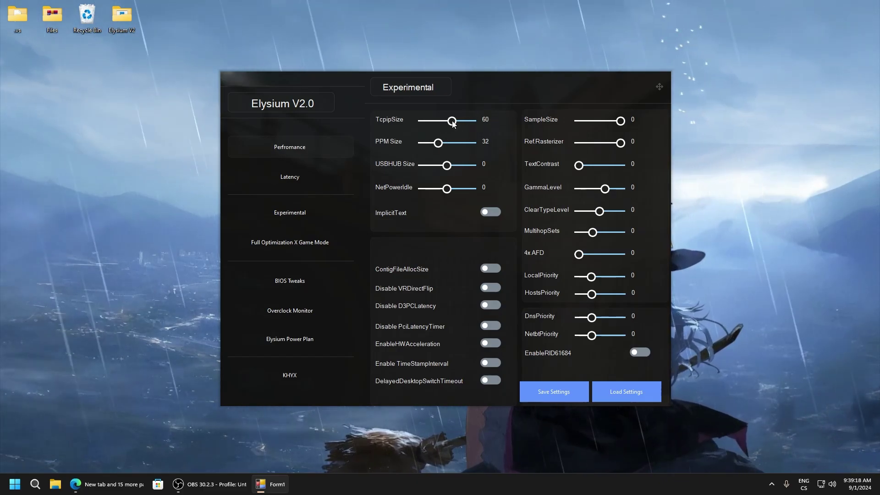
{"action": "left_click_drag", "start_coordinate": [452, 121], "coordinate": [442, 122]}
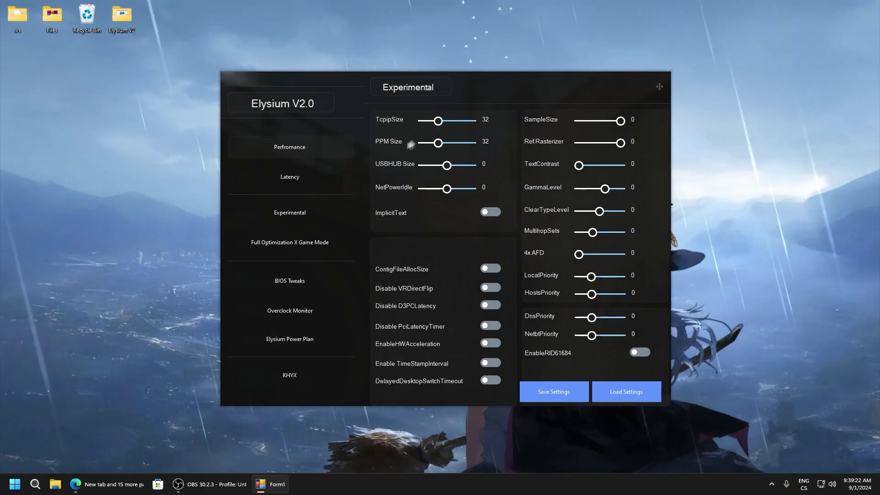
{"action": "left_click_drag", "start_coordinate": [447, 165], "coordinate": [429, 168]}
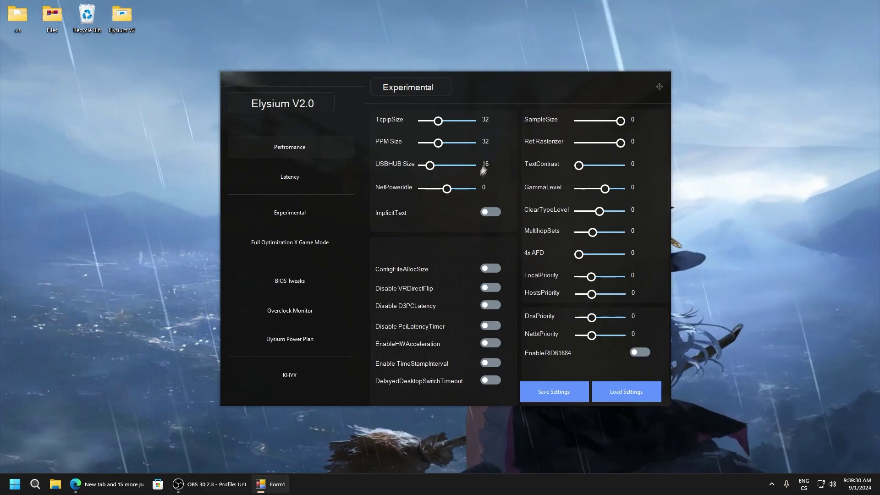
{"action": "left_click_drag", "start_coordinate": [487, 195], "coordinate": [483, 194]}
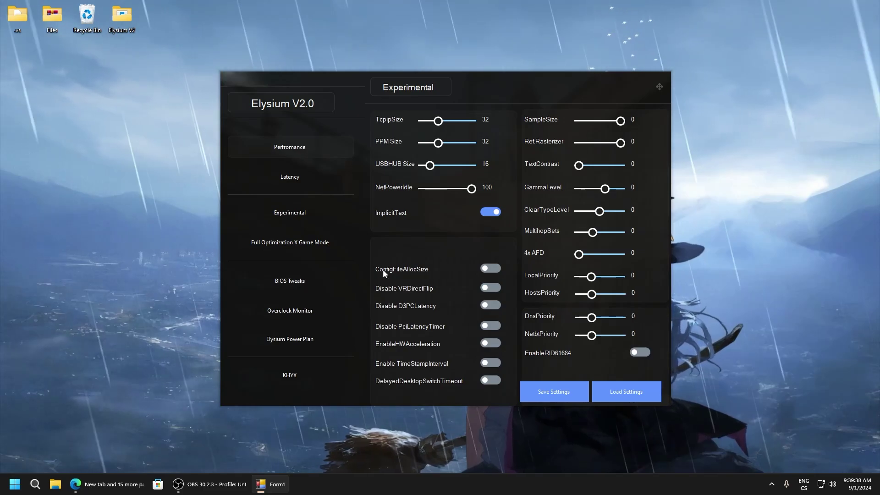
- Enable ContigFileAllocSize, HWAcceleration, TimeStampInterval and DelayedDesktopSwitchTimeout, and disable VRDirectFlip, D3PCLatency and PciLatencyTimer
{"action": "left_click", "coordinate": [495, 288]}
{"action": "left_click", "coordinate": [494, 306]}
{"action": "left_click", "coordinate": [492, 326]}
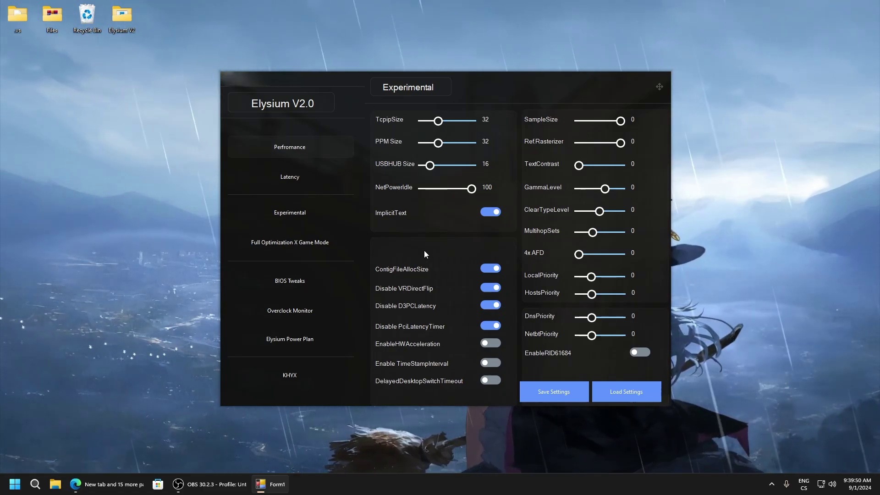
{"action": "left_click", "coordinate": [489, 345]}
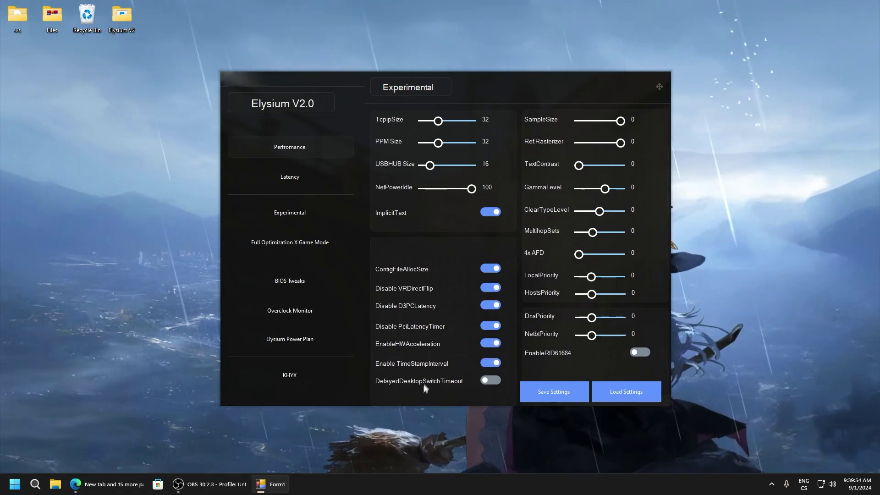
{"action": "left_click", "coordinate": [493, 384]}
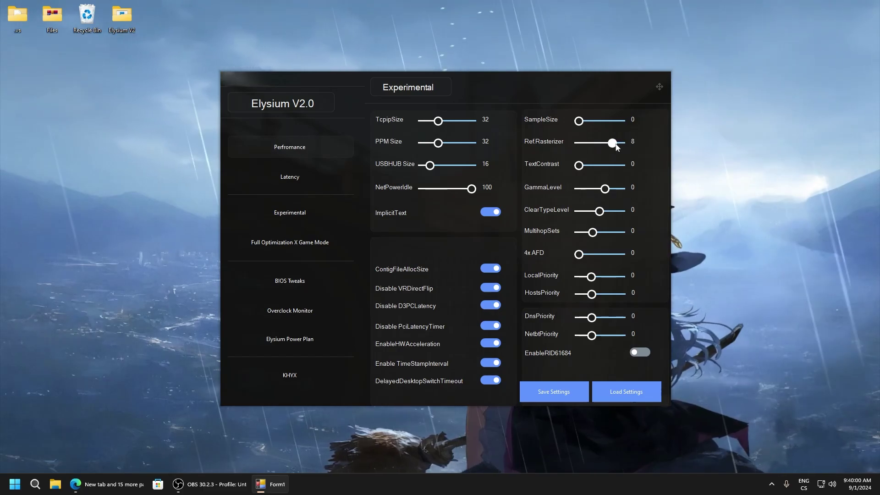
- Set SampleSize to 0, Ref.Rasterizer to 1, TextContrast to 6, GammaLevel to 1600, ClearTypeLevel to 1, MultihopSets to 15 and 4x AFD to 4000
{"action": "left_click_drag", "start_coordinate": [615, 145], "coordinate": [656, 189]}
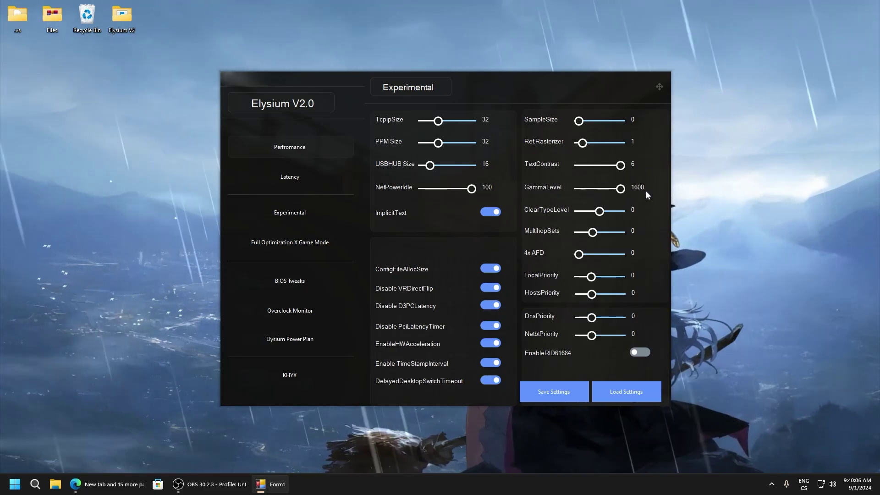
{"action": "left_click", "coordinate": [599, 212]}
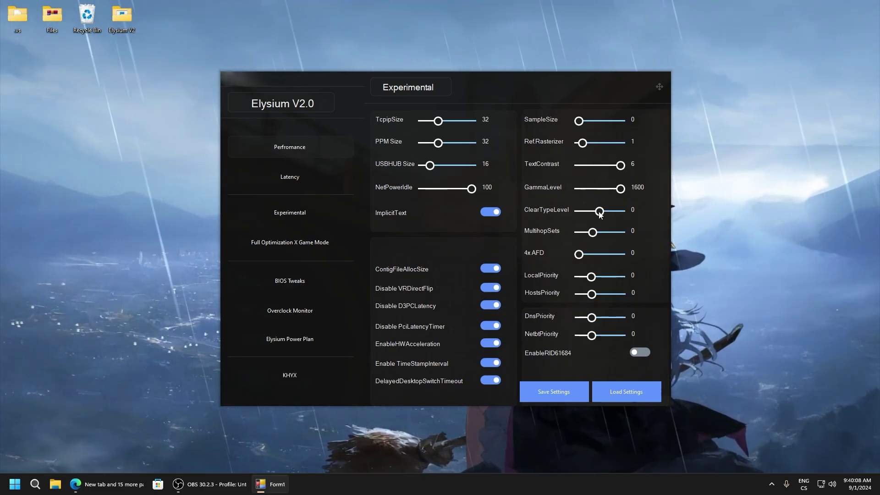
{"action": "left_click_drag", "start_coordinate": [599, 215], "coordinate": [625, 233]}
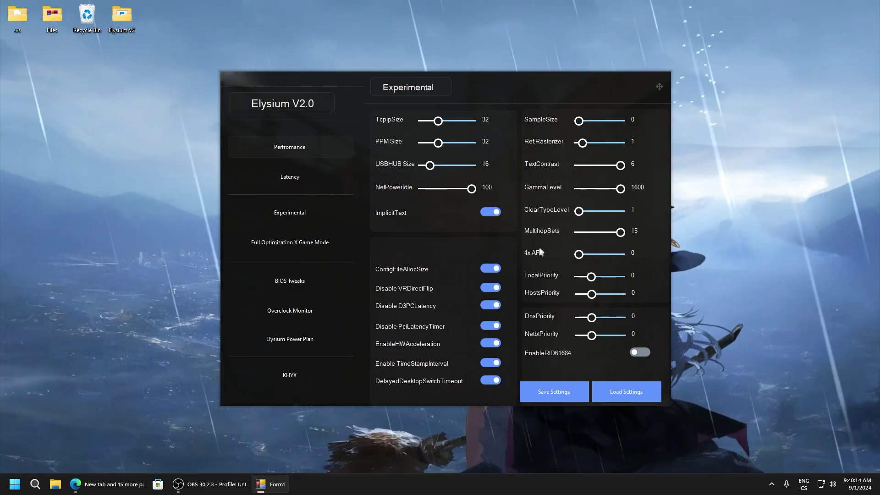
{"action": "left_click_drag", "start_coordinate": [578, 254], "coordinate": [634, 259]}
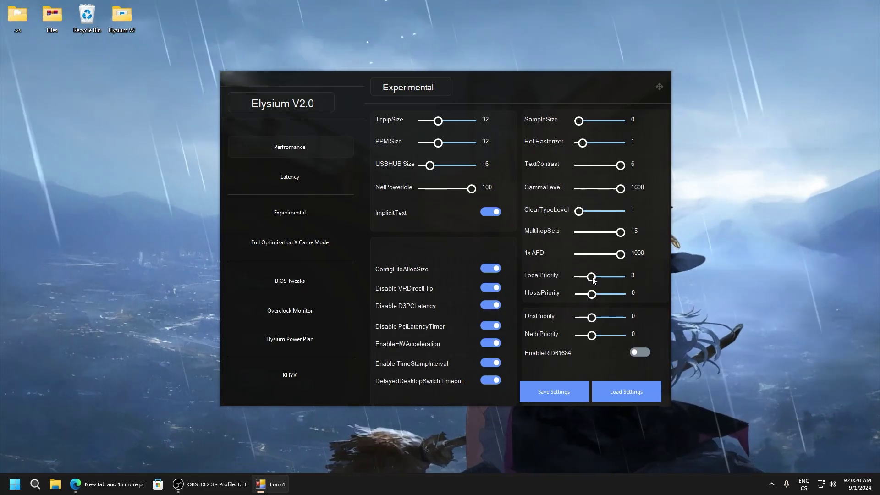
- Set LocalPriority, HostsPriority, DnsPriority and NetbtPriority to 1 and enable EnableRID61684
{"action": "left_click", "coordinate": [592, 293]}
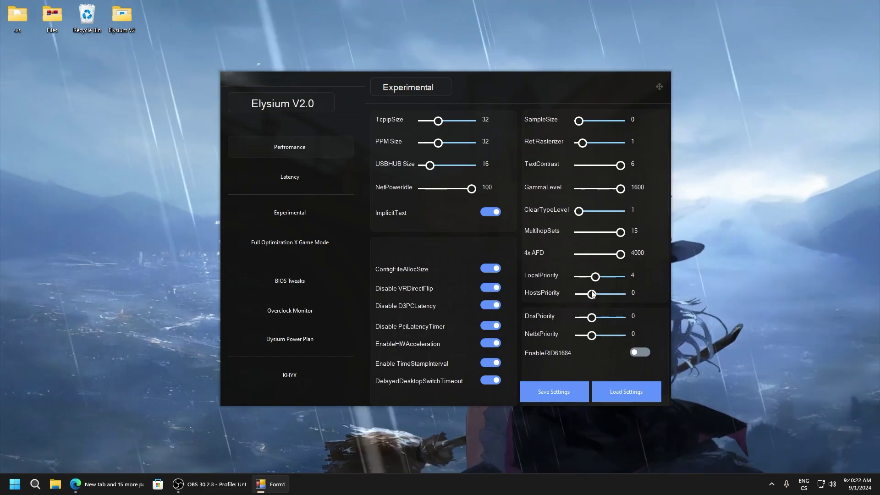
{"action": "left_click", "coordinate": [595, 321]}
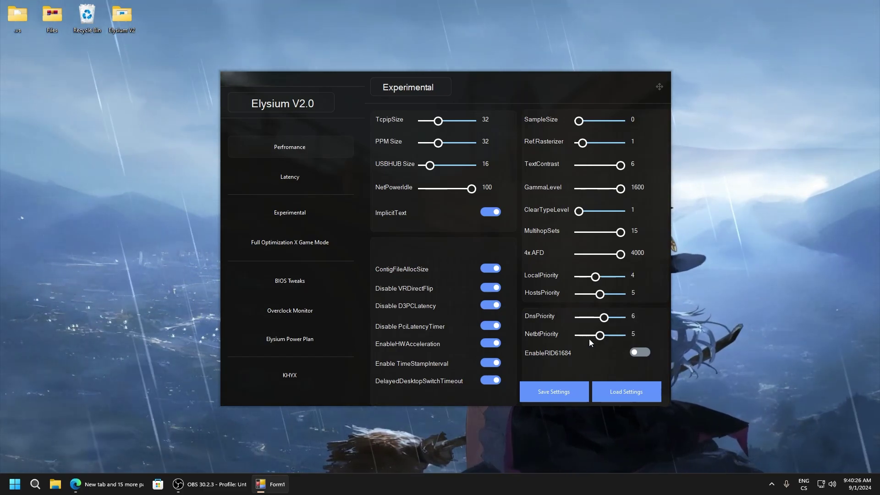
{"action": "left_click", "coordinate": [604, 335]}
{"action": "left_click", "coordinate": [613, 334]}
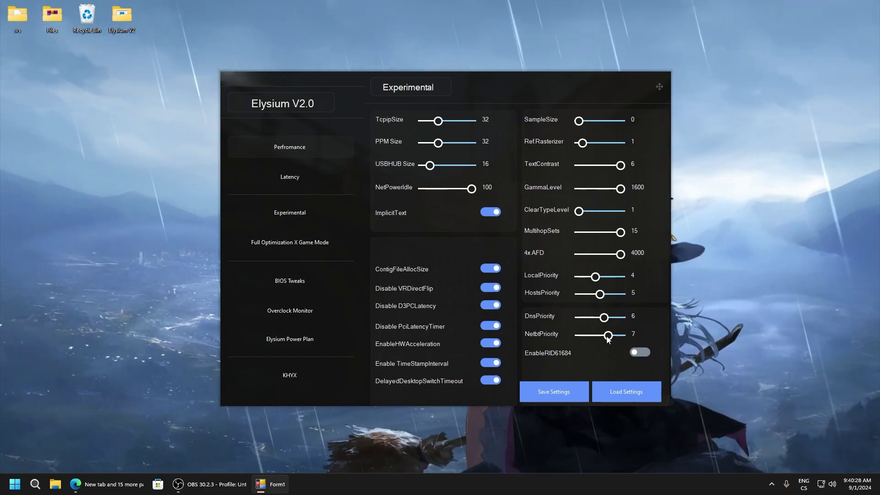
{"action": "left_click_drag", "start_coordinate": [607, 337], "coordinate": [583, 338]}
{"action": "left_click", "coordinate": [580, 318]}
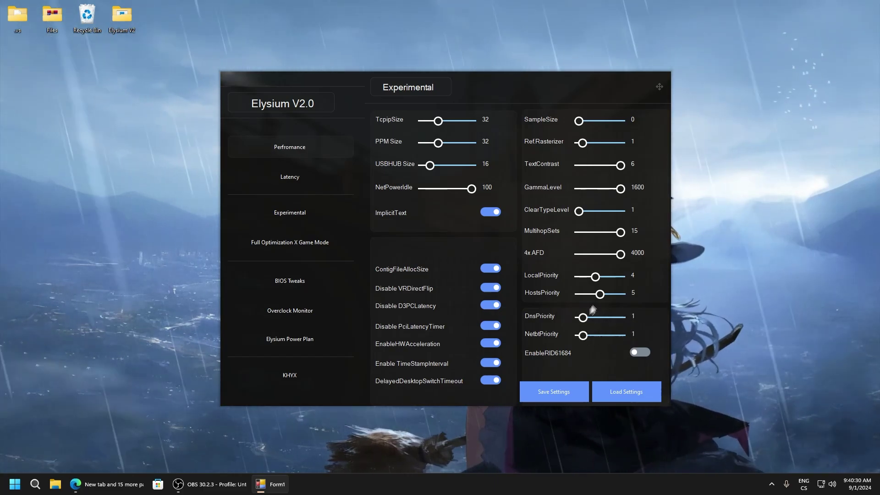
{"action": "left_click", "coordinate": [587, 294]}
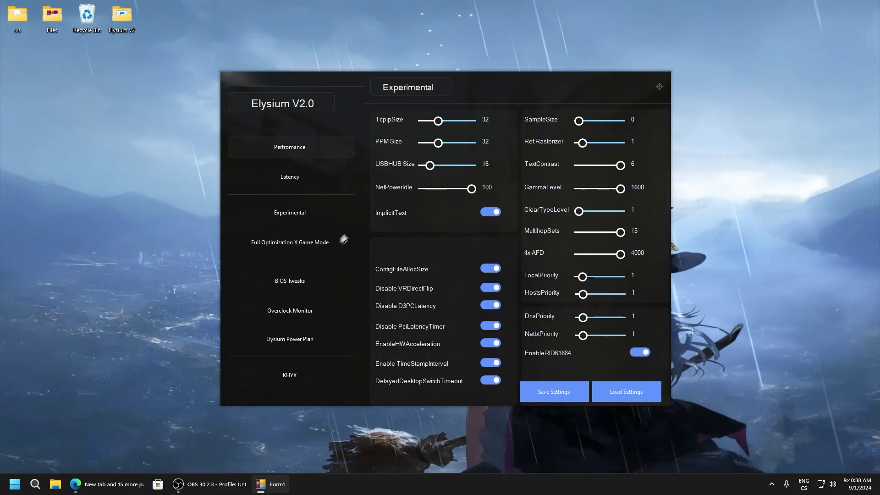
- On the Full Optimization X Game Mode page, enable Disable Telemetry, Optimize Performance, Reduce Ping, Fix Delay, Reduce Stutters and Priority Tweaks
{"action": "left_click", "coordinate": [269, 246]}
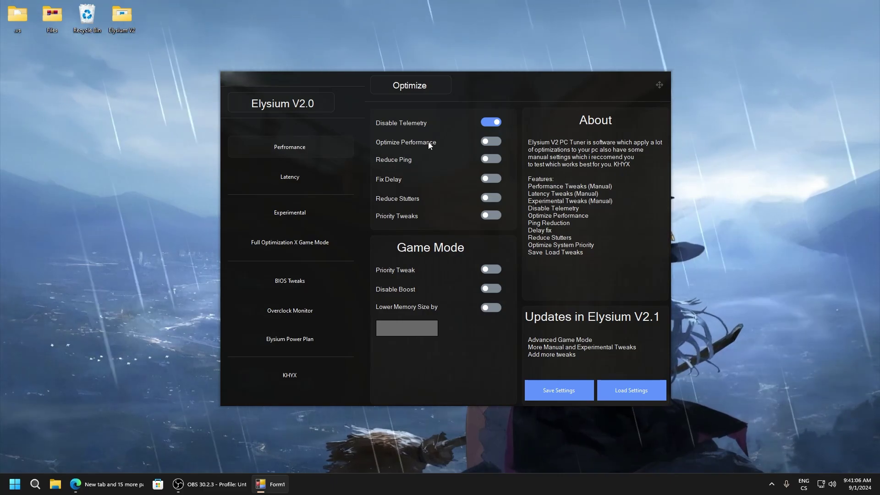
{"action": "left_click", "coordinate": [486, 142]}
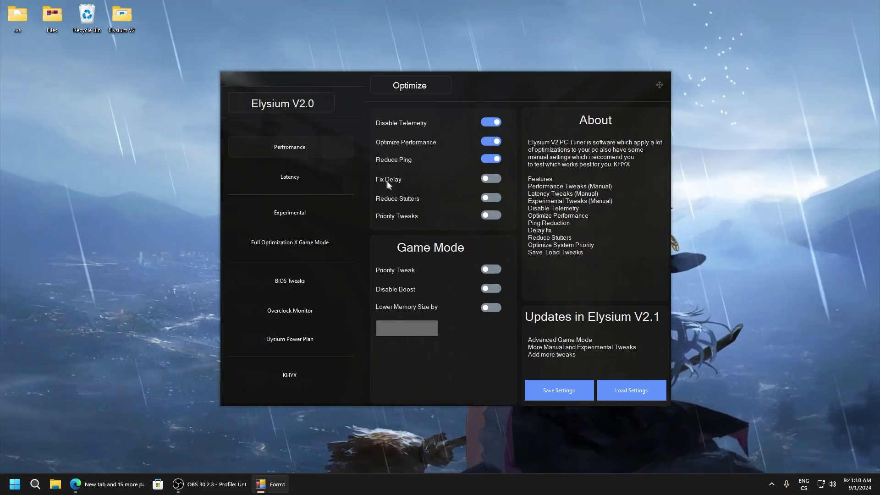
{"action": "left_click", "coordinate": [490, 179]}
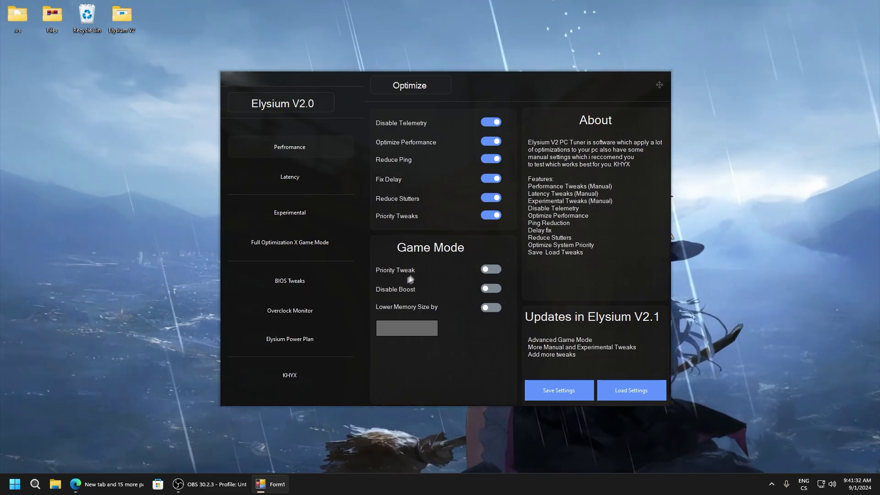
- Try enabling the Priority Tweak under Game Mode and dismiss the error messages
{"action": "left_click", "coordinate": [492, 271]}
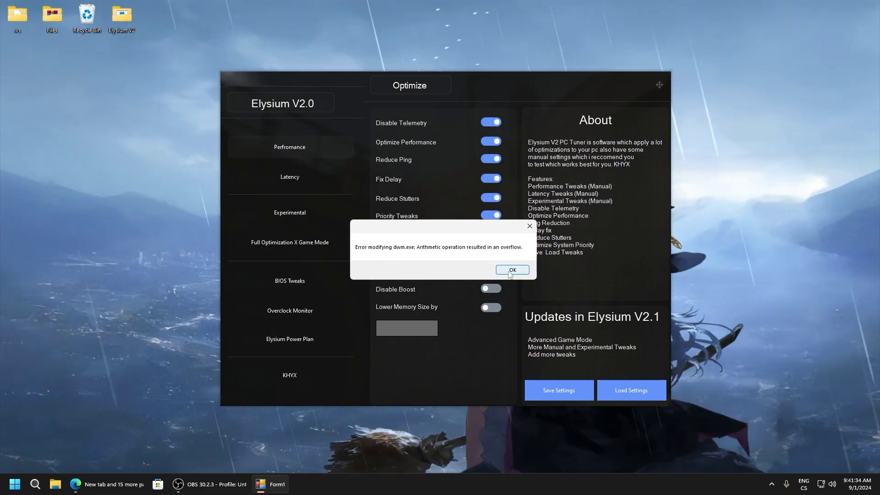
{"action": "left_click", "coordinate": [512, 269]}
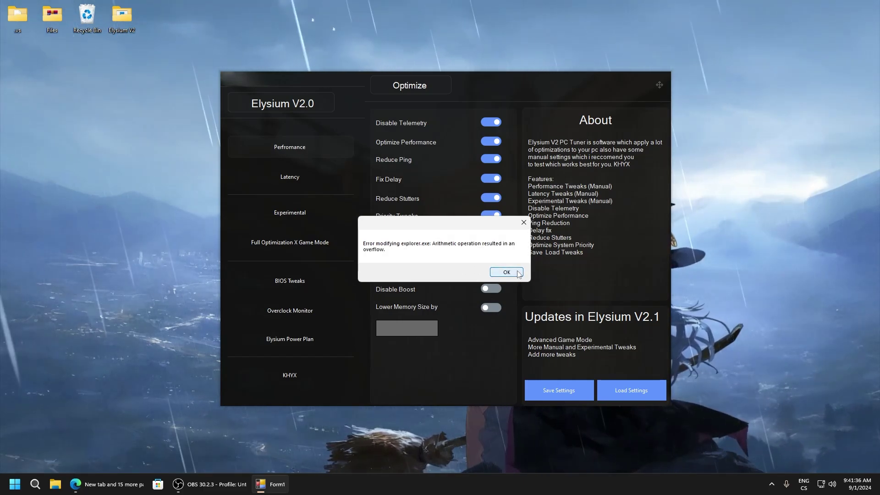
{"action": "left_click", "coordinate": [519, 273]}
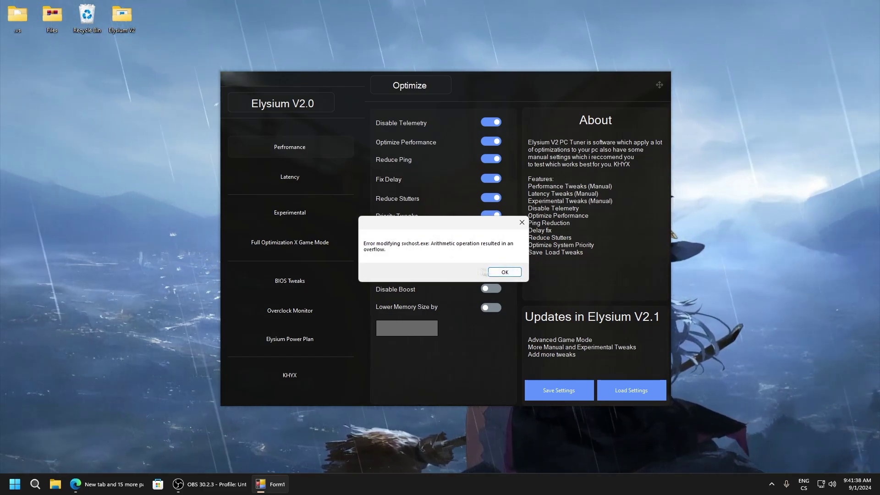
{"action": "left_click", "coordinate": [519, 272]}
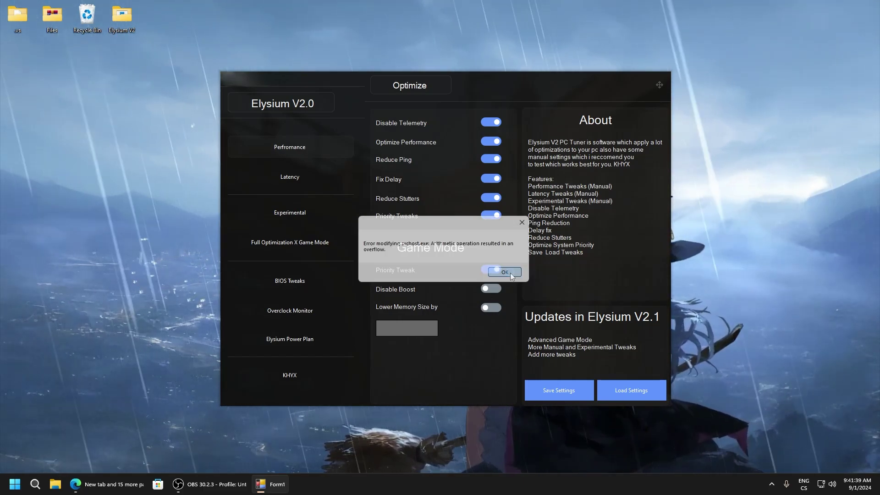
{"action": "left_click", "coordinate": [772, 484]}
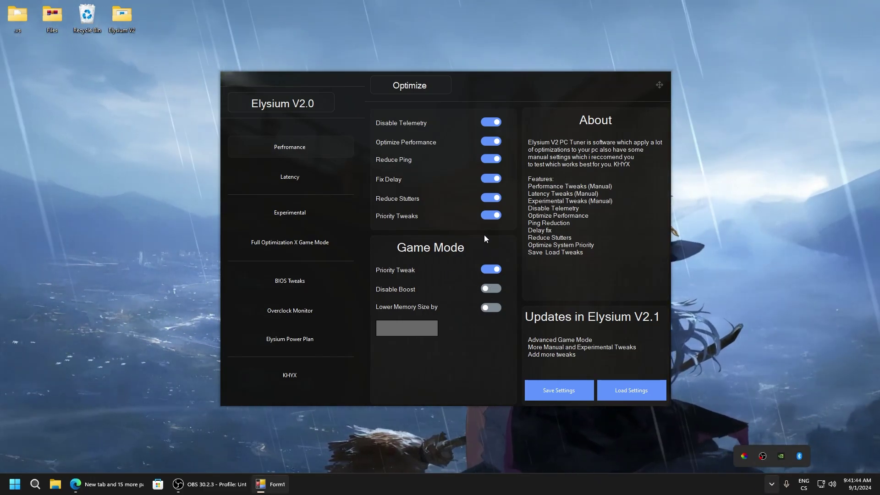
- Under Game Mode, enable Disable Boost and Lower Memory Size by with a reduction amount, and switch Priority Tweak off
{"action": "left_click", "coordinate": [495, 289]}
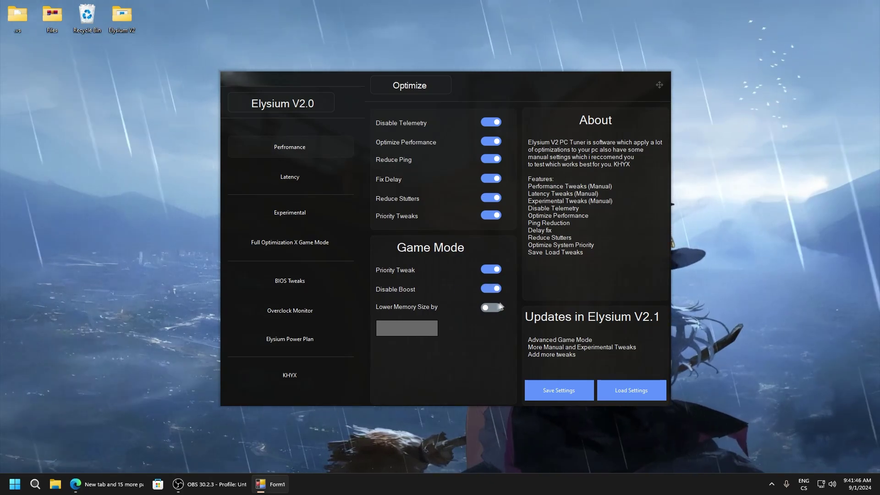
{"action": "left_click", "coordinate": [491, 308]}
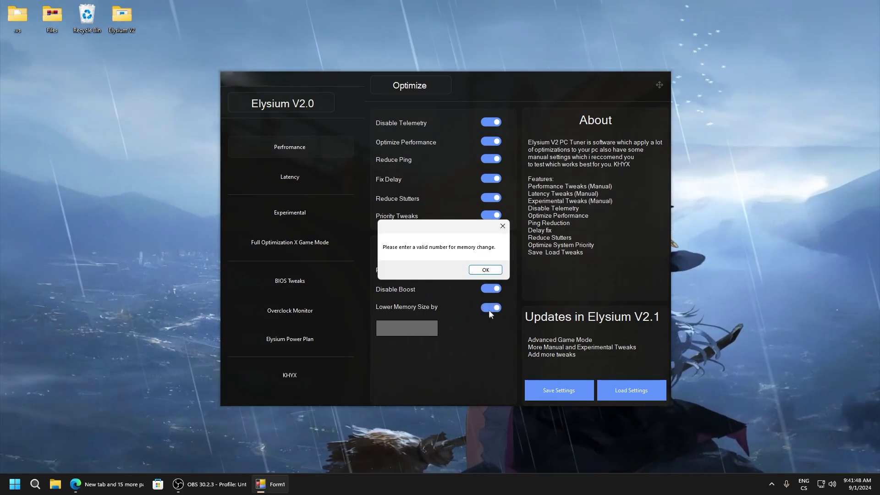
{"action": "left_click", "coordinate": [532, 270]}
{"action": "left_click", "coordinate": [512, 273]}
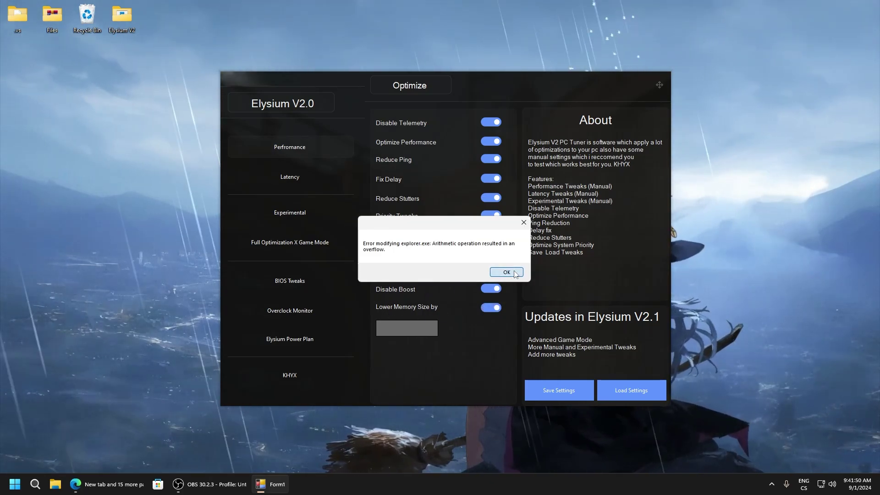
{"action": "left_click", "coordinate": [519, 273]}
{"action": "left_click", "coordinate": [517, 272]}
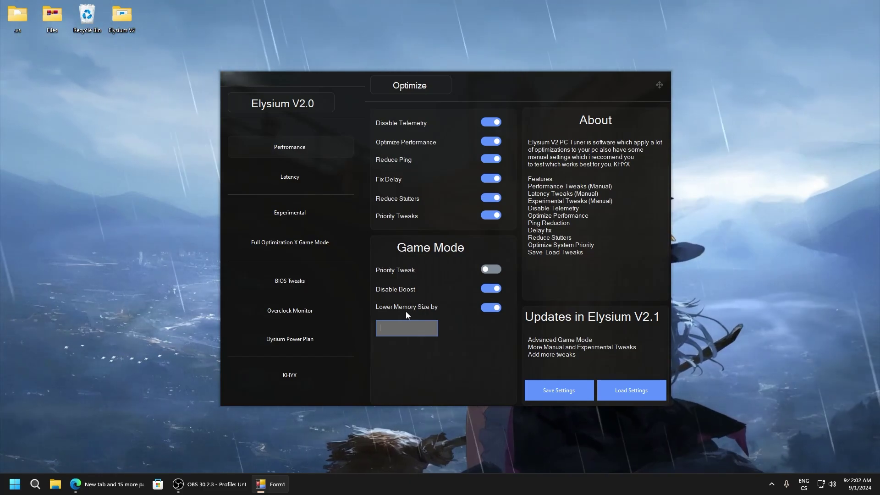
{"action": "type", "text": "00"}
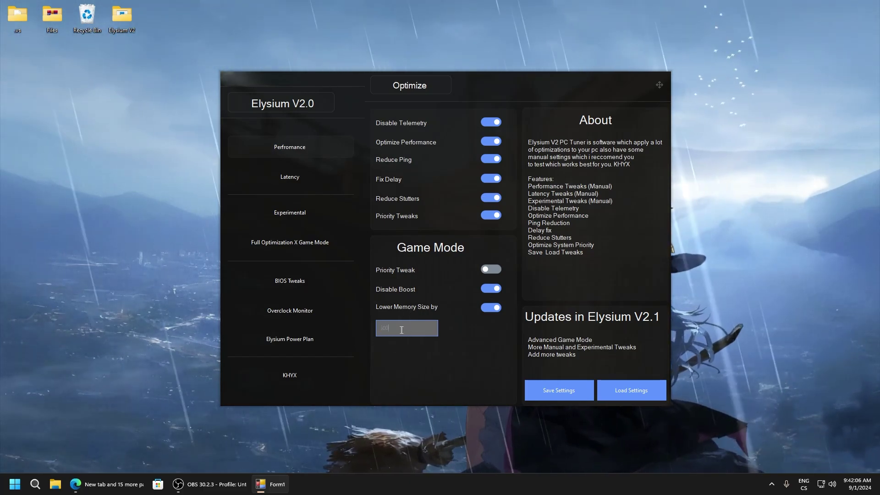
{"action": "left_click", "coordinate": [403, 330]}
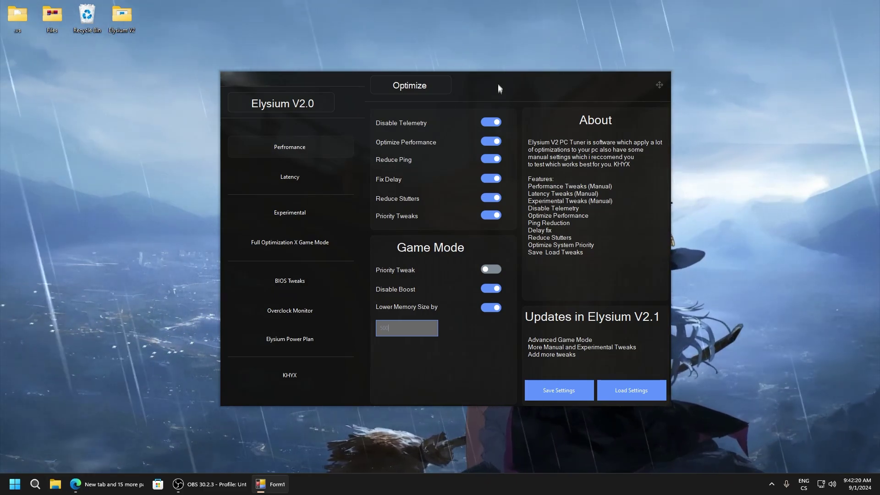
- Move the tuner window aside and open the inner Final folder from the desktop
{"action": "left_click_drag", "start_coordinate": [334, 88], "coordinate": [578, 140]}
{"action": "left_click_drag", "start_coordinate": [453, 245], "coordinate": [323, 202]}
{"action": "double_click", "coordinate": [323, 201]}
{"action": "left_click", "coordinate": [317, 178]}
{"action": "double_click", "coordinate": [318, 179]}
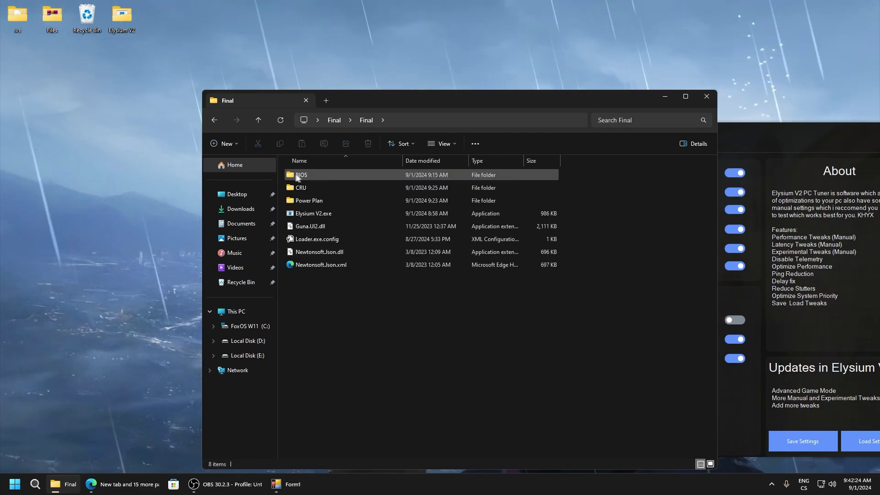
- Look through the BIOS folder's guide, AMD and Intel text files and the CRU folder, and return to the Final folder
{"action": "double_click", "coordinate": [306, 176]}
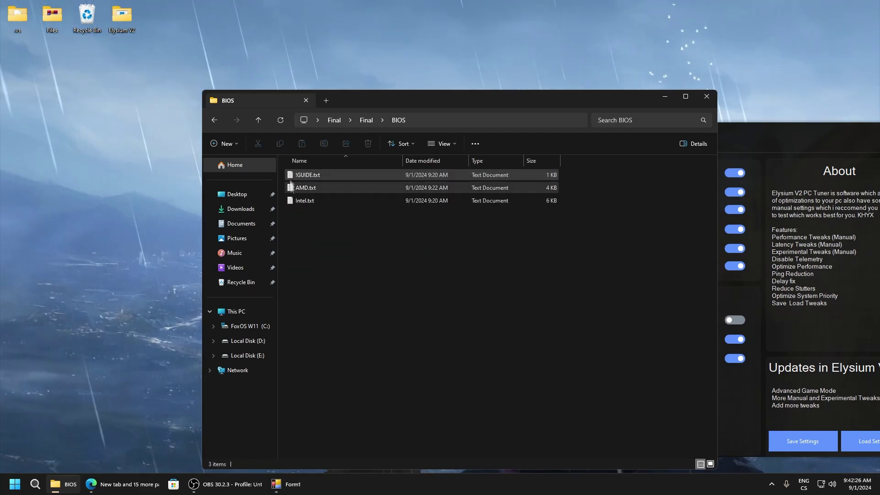
{"action": "mouse_move", "coordinate": [321, 218]}
{"action": "left_mouse_down"}
{"action": "mouse_move", "coordinate": [296, 167]}
{"action": "mouse_move", "coordinate": [318, 215]}
{"action": "left_mouse_up"}
{"action": "left_click", "coordinate": [297, 190]}
{"action": "left_click", "coordinate": [309, 201]}
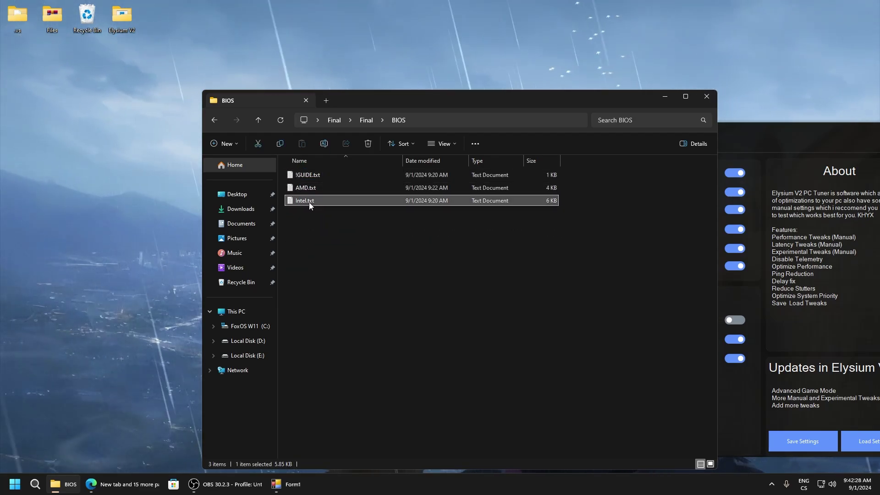
{"action": "left_click", "coordinate": [214, 119]}
{"action": "double_click", "coordinate": [296, 188]}
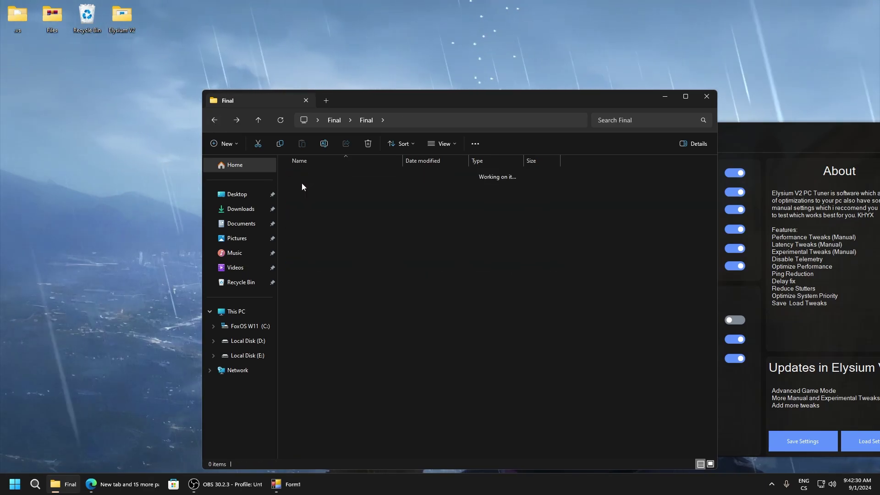
{"action": "left_click", "coordinate": [258, 119]}
{"action": "left_click_drag", "start_coordinate": [401, 98], "coordinate": [301, 81]}
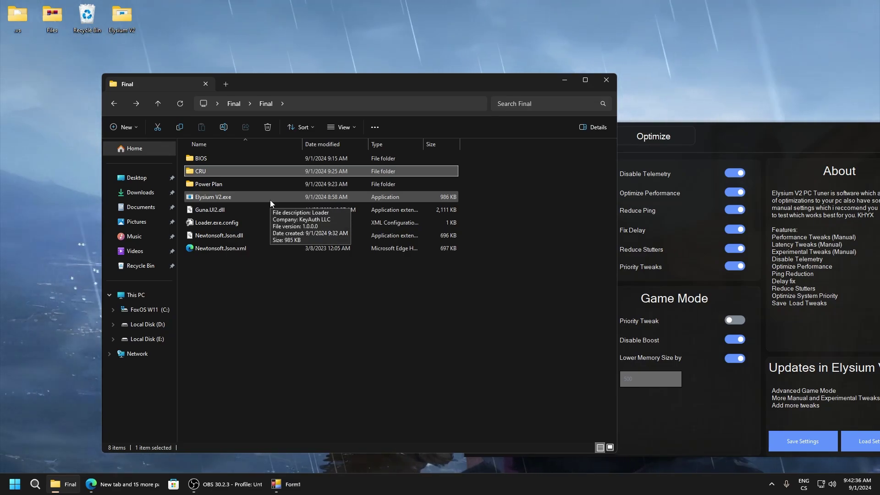
- Open the Power Plan folder and launch a Command Prompt with cmd
{"action": "double_click", "coordinate": [209, 183]}
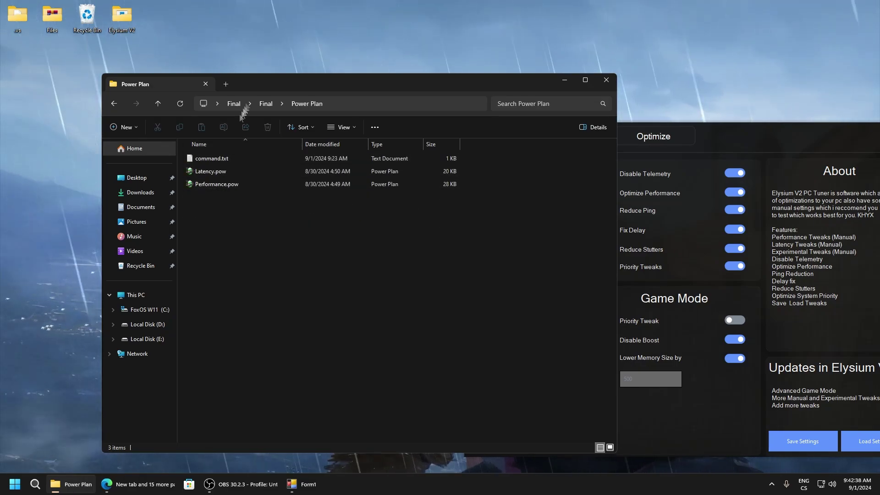
{"action": "left_click_drag", "start_coordinate": [266, 84], "coordinate": [430, 78]}
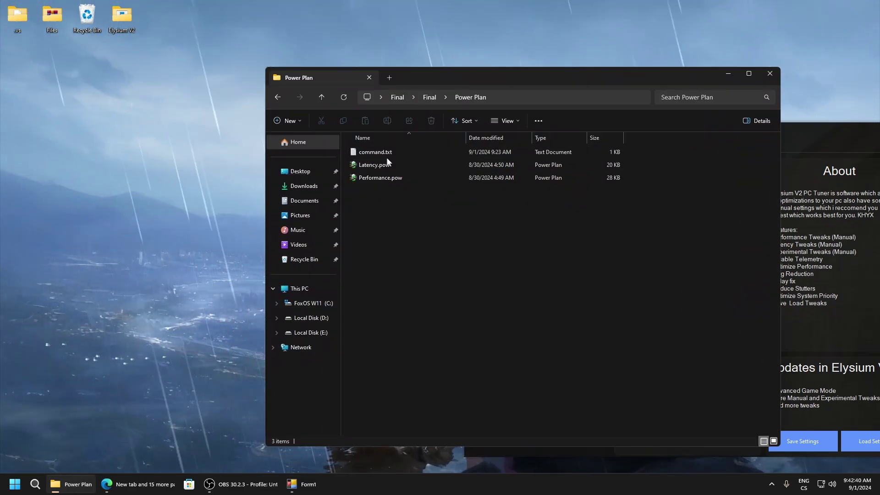
{"action": "key", "text": "super+r"}
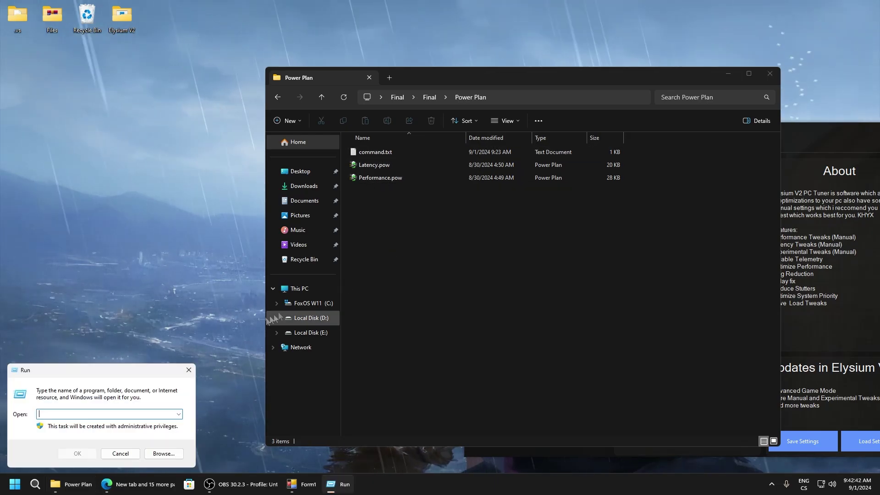
{"action": "type", "text": "cmd"}
{"action": "key", "text": "Return"}
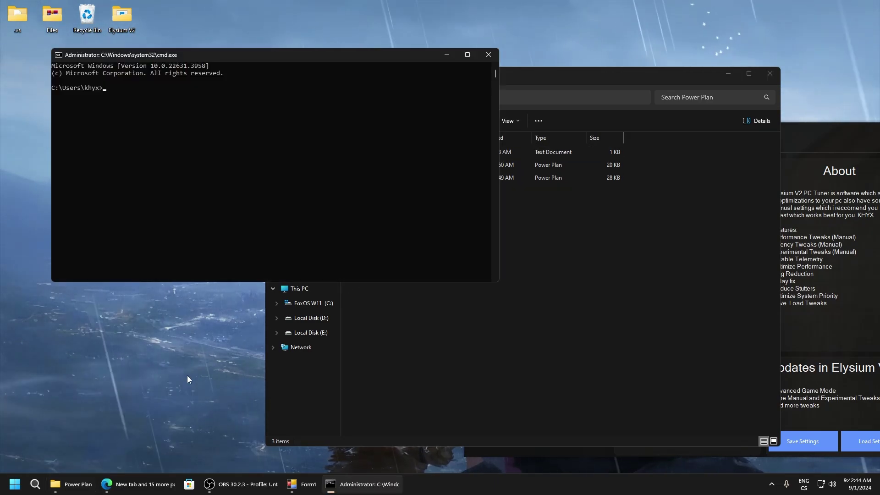
- Import the Latency.pow power plan in the Command Prompt, using the powercfg -import command from command.txt
{"action": "left_click", "coordinate": [582, 359]}
{"action": "left_click", "coordinate": [367, 152]}
{"action": "double_click", "coordinate": [367, 152]}
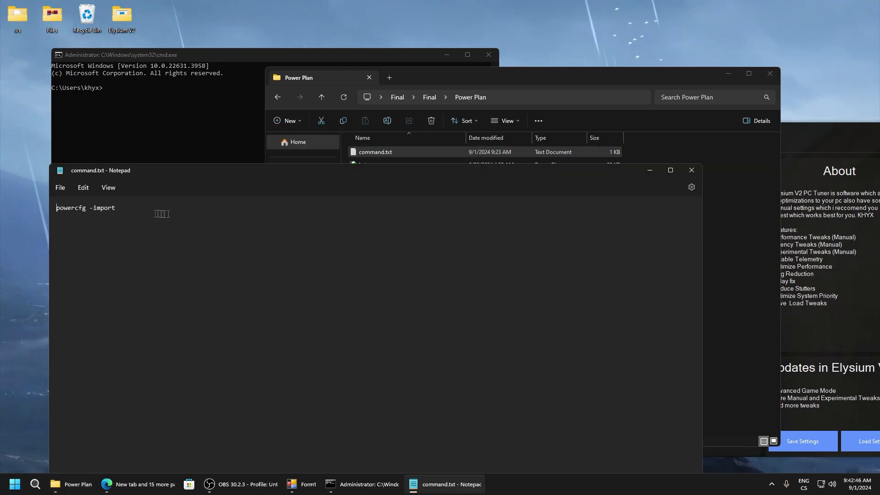
{"action": "left_click", "coordinate": [160, 68]}
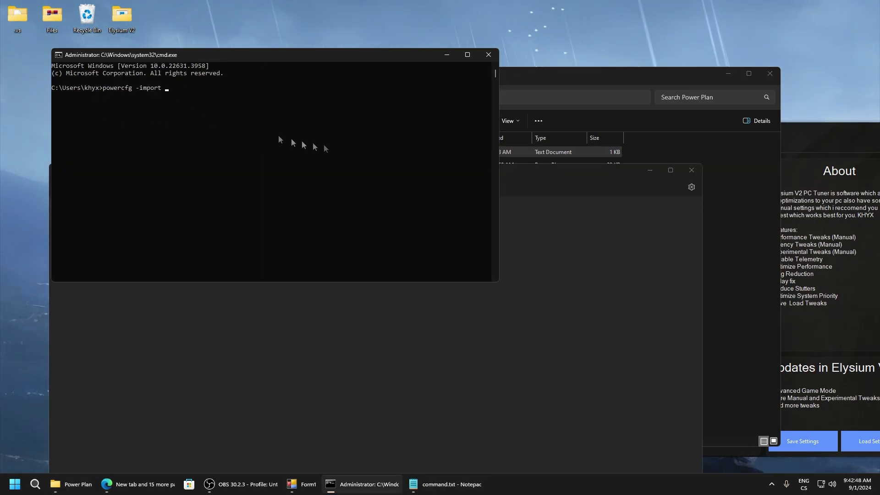
{"action": "left_click", "coordinate": [550, 121]}
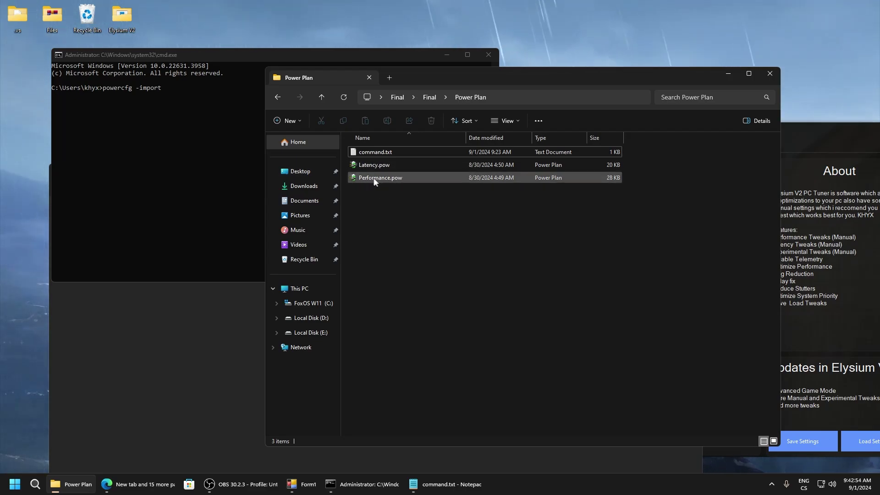
{"action": "left_click_drag", "start_coordinate": [372, 166], "coordinate": [230, 130]}
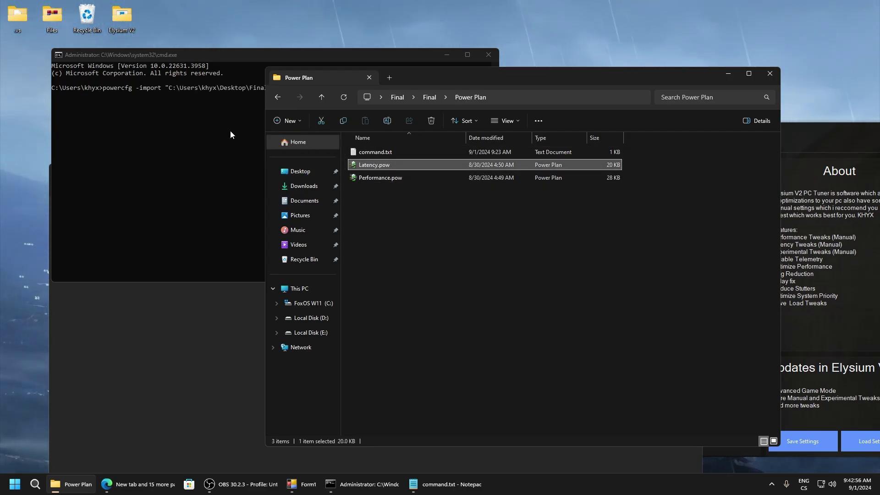
{"action": "left_click", "coordinate": [213, 54]}
{"action": "key", "text": "Return"}
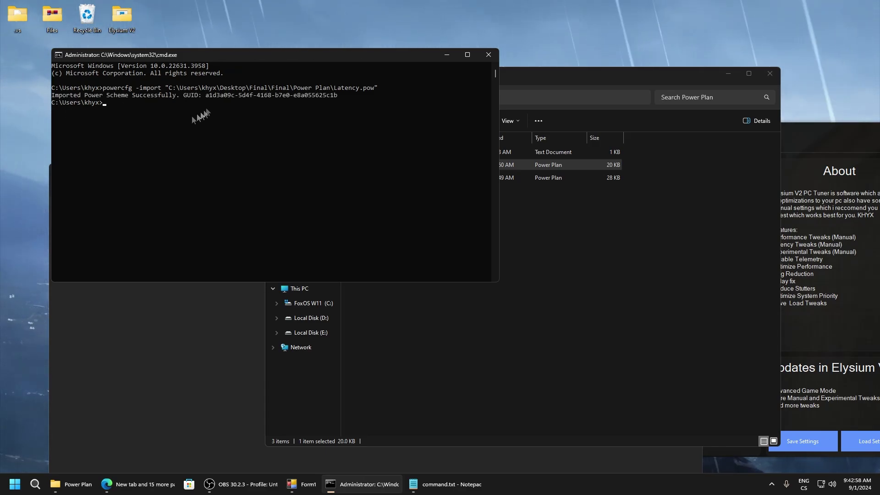
- Check the Elysium V2 Low Latency plan in the Control Panel's Power Options and close the window
{"action": "key", "text": "super+r"}
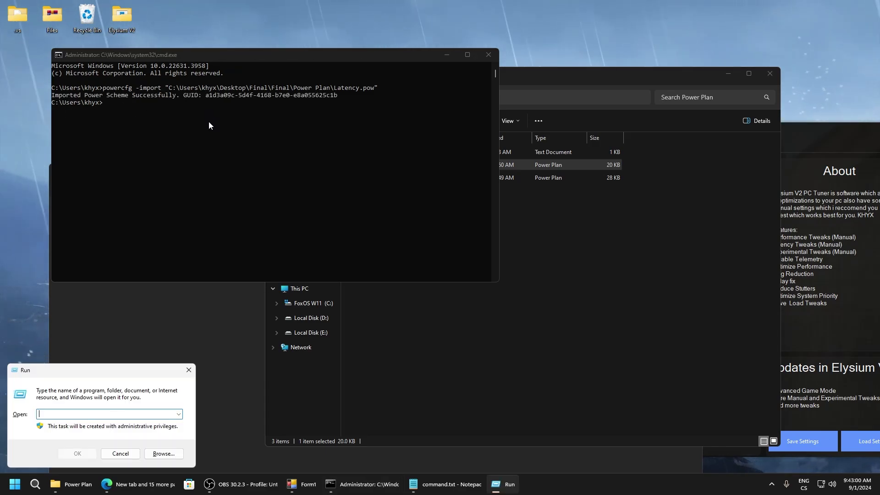
{"action": "type", "text": "powercfg.cpl"}
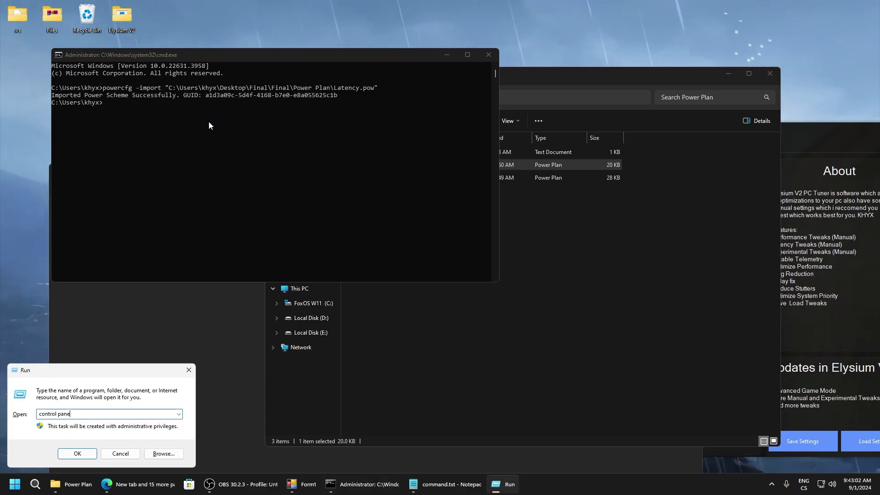
{"action": "key", "text": "Return"}
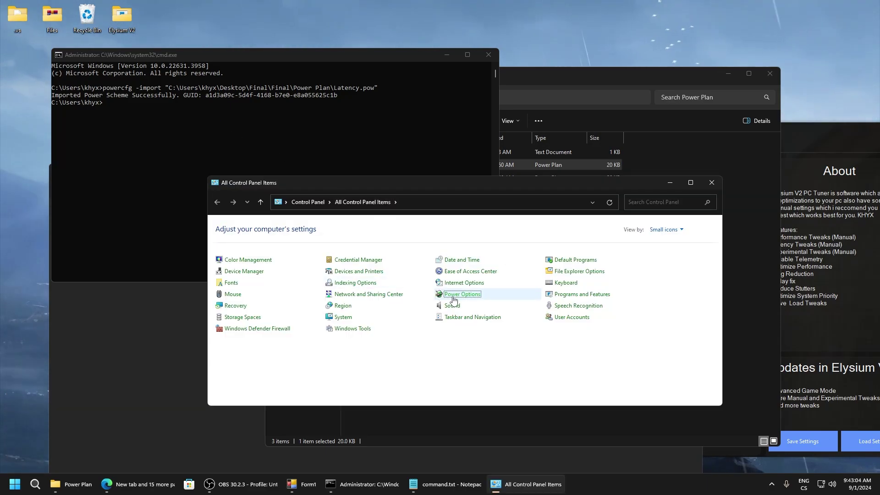
{"action": "left_click", "coordinate": [452, 295]}
{"action": "scroll", "coordinate": [316, 298], "scroll_direction": "down", "scroll_amount": 3}
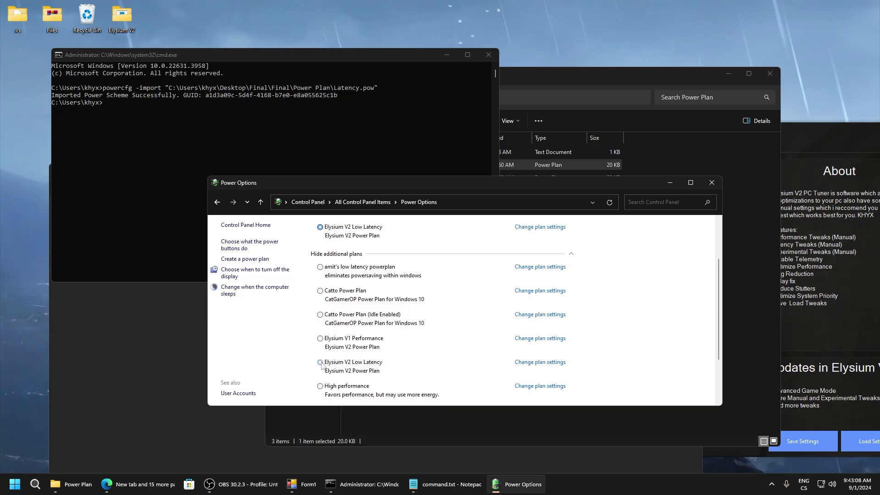
{"action": "left_click", "coordinate": [711, 183]}
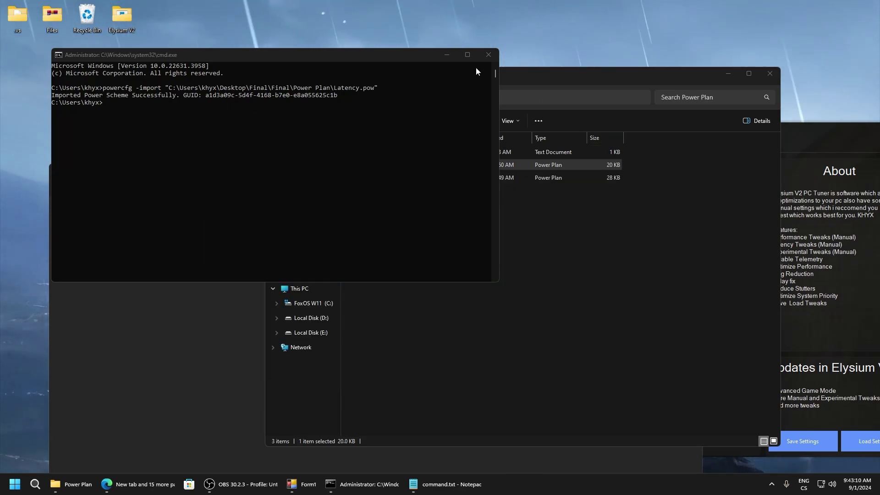
- Close the Command Prompt and the Power Plan folder, and move the tuner window back to the middle of the desktop
{"action": "left_click", "coordinate": [488, 54]}
{"action": "left_click", "coordinate": [770, 73]}
{"action": "left_click", "coordinate": [453, 158]}
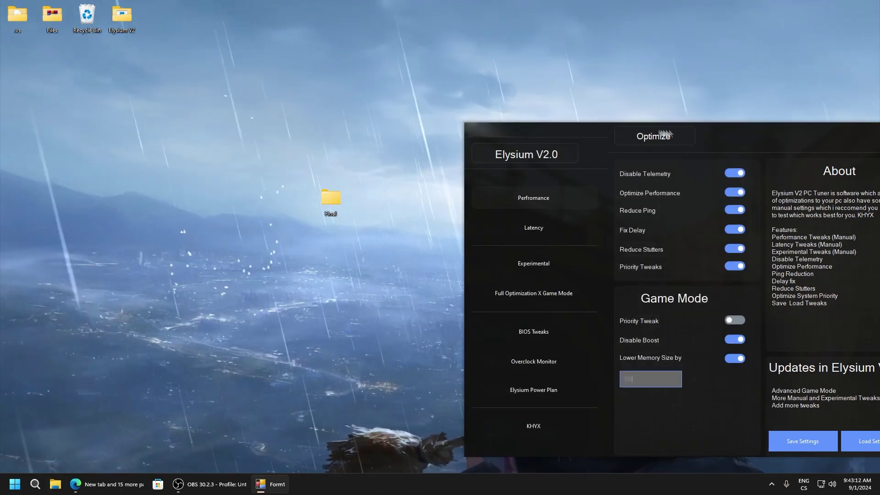
{"action": "left_click_drag", "start_coordinate": [700, 170], "coordinate": [450, 160]}
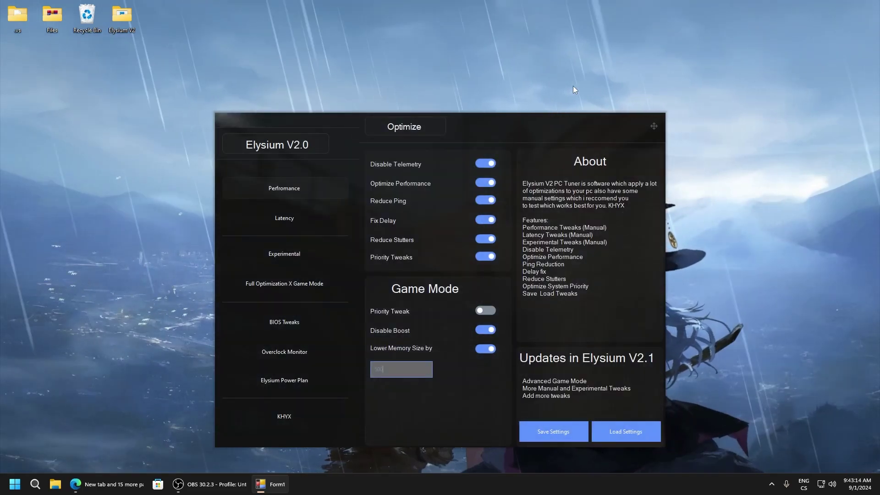